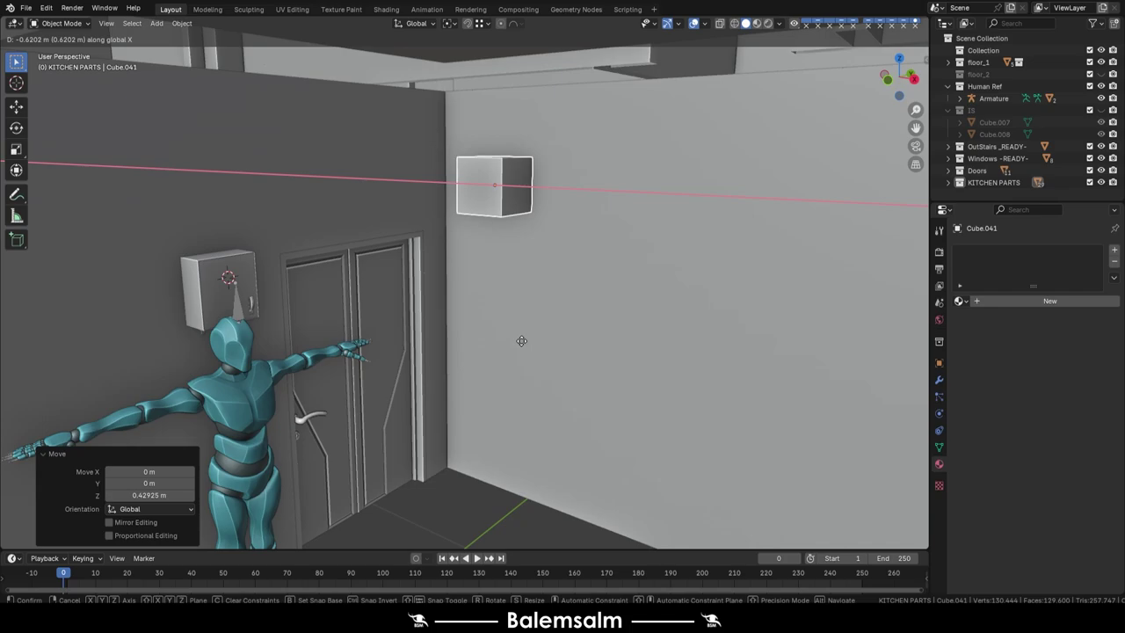
Stretch Cube.041 to 1.110 in Z beside the door and frame it in Edit Mode.
{"action": "key", "text": "Tab"}
{"action": "key", "text": "s"}
{"action": "key", "text": "z"}
{"action": "left_click", "coordinate": [491, 260]}
{"action": "key", "text": "KP_Decimal"}
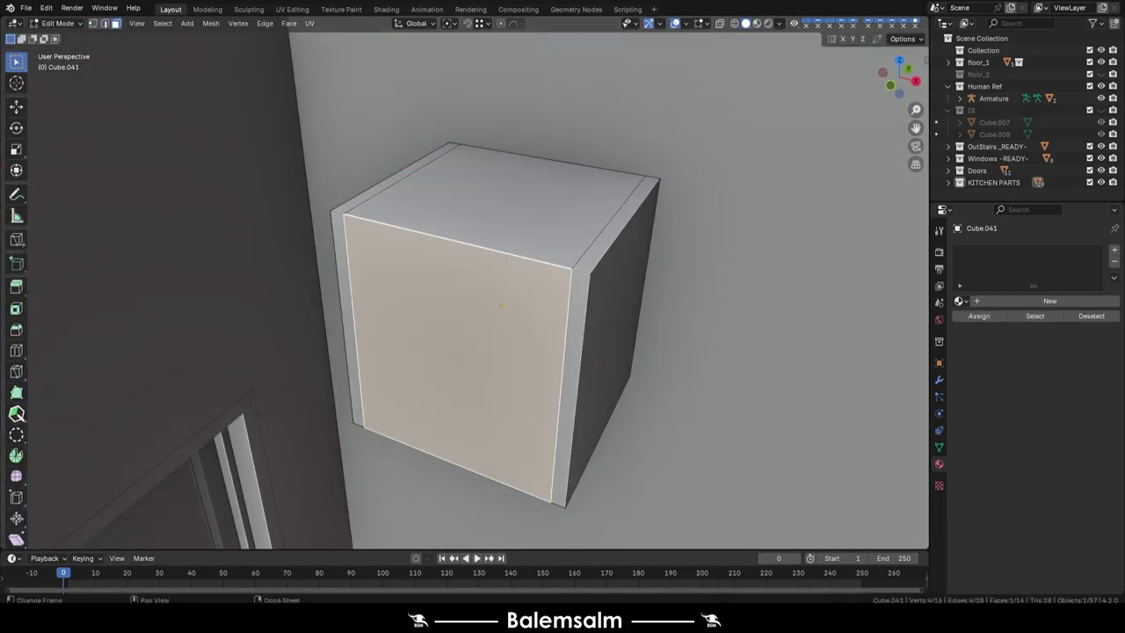
Shift the cube's front face along Y and scale the whole box shallower in Y.
{"action": "middle_click_drag", "start_coordinate": [501, 305], "coordinate": [545, 334]}
{"action": "key", "text": "g"}
{"action": "key", "text": "y"}
{"action": "left_click", "coordinate": [583, 392]}
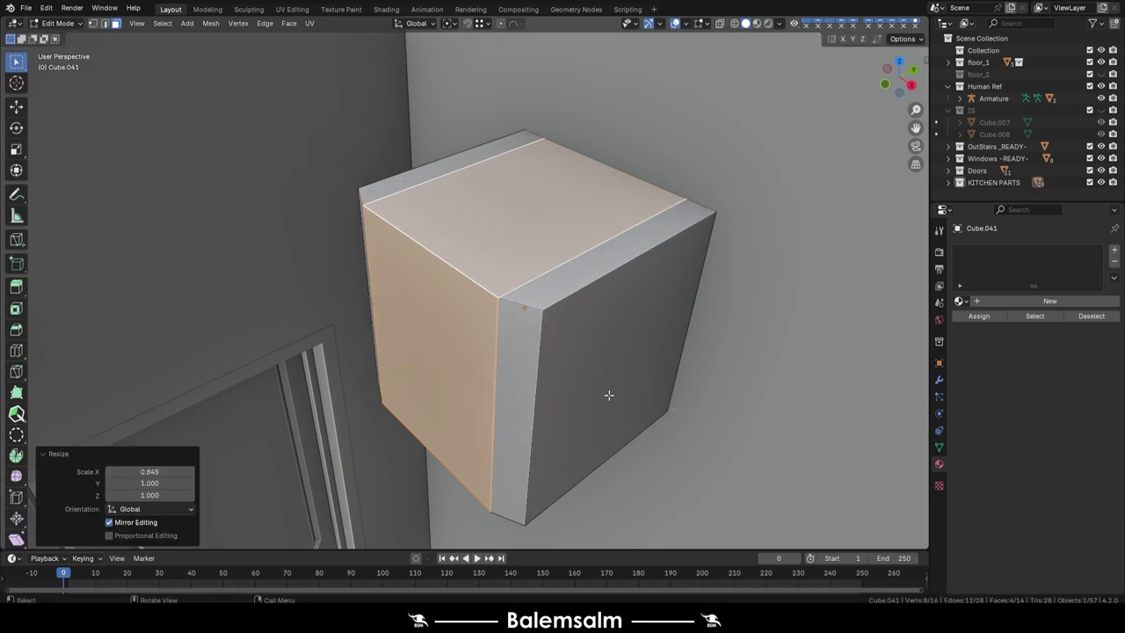
{"action": "key", "text": "a"}
{"action": "key", "text": "s"}
{"action": "key", "text": "y"}
{"action": "left_click", "coordinate": [648, 394]}
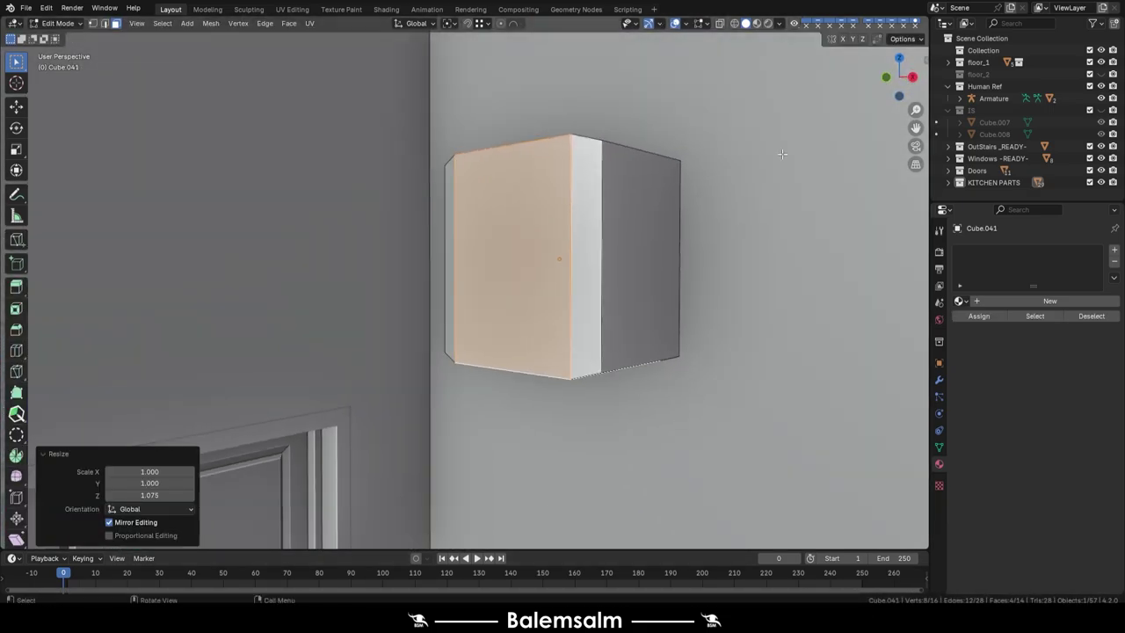
Add a centred middle edge loop and push it outward into a protruding band.
{"action": "key", "text": "ctrl+r"}
{"action": "left_click", "coordinate": [623, 422]}
{"action": "right_click", "coordinate": [623, 422]}
{"action": "key", "text": "e"}
{"action": "right_click", "coordinate": [635, 362]}
{"action": "key", "text": "alt+s"}
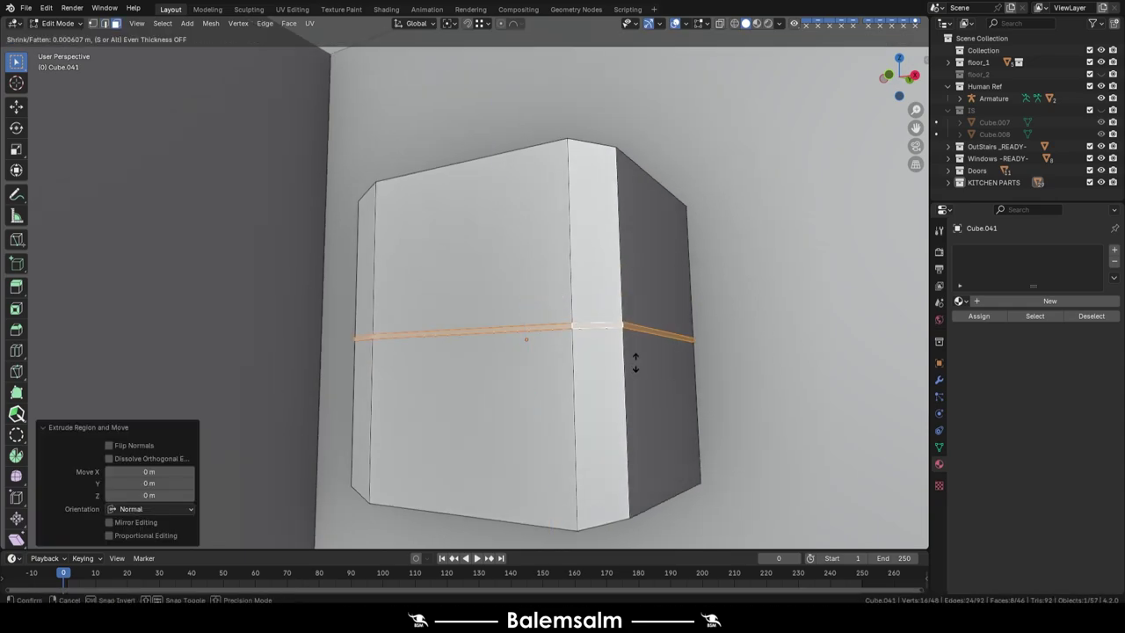
{"action": "left_click", "coordinate": [622, 394]}
Add evenly centred loop cuts across the top of the box.
{"action": "mouse_move", "coordinate": [564, 486]}
{"action": "middle_mouse_down"}
{"action": "mouse_move", "coordinate": [514, 245]}
{"action": "mouse_move", "coordinate": [597, 314]}
{"action": "mouse_move", "coordinate": [548, 211]}
{"action": "mouse_move", "coordinate": [488, 363]}
{"action": "middle_mouse_up"}
{"action": "key", "text": "ctrl+r"}
{"action": "left_click", "coordinate": [549, 211]}
{"action": "right_click", "coordinate": [548, 211]}
Add crossing loop cuts on top and inset a 3x3 block of top faces.
{"action": "key", "text": "ctrl+r"}
{"action": "left_click", "coordinate": [548, 204]}
{"action": "right_click", "coordinate": [548, 203]}
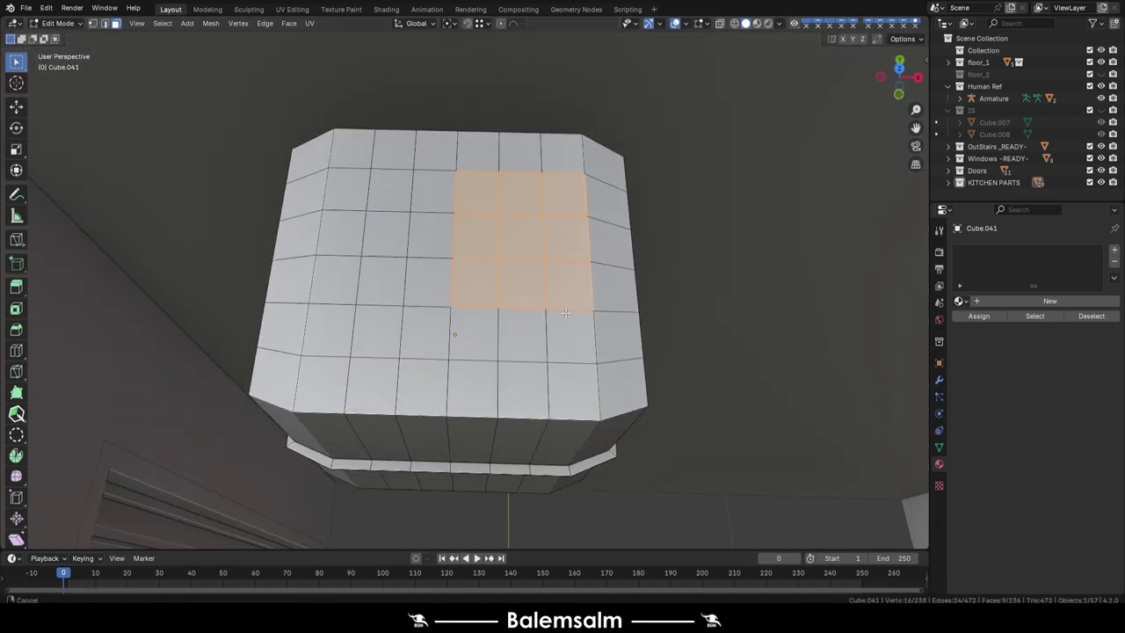
{"action": "left_click", "coordinate": [488, 363], "text": "ctrl"}
{"action": "left_click", "coordinate": [655, 366]}
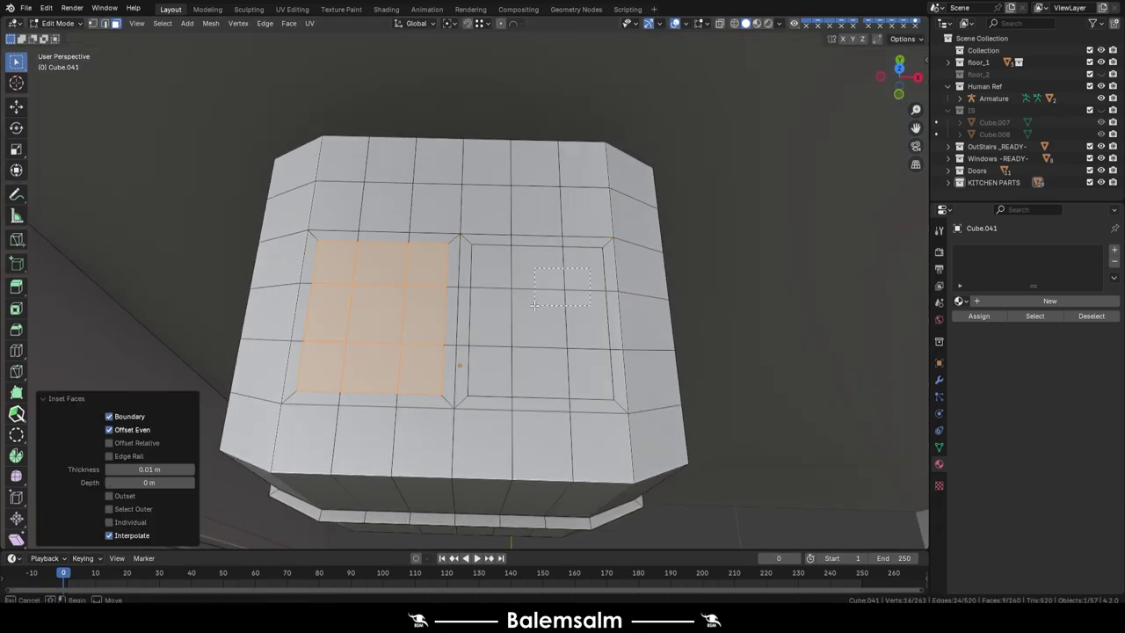
Round the inset block with LoopTools Circle, flatten it at scale 0.01, and extrude the pipe.
{"action": "right_click", "coordinate": [544, 299]}
{"action": "left_click", "coordinate": [631, 313]}
{"action": "key", "text": "KP_0"}
{"action": "key", "text": "KP_0"}
{"action": "type", "text": "s.01"}
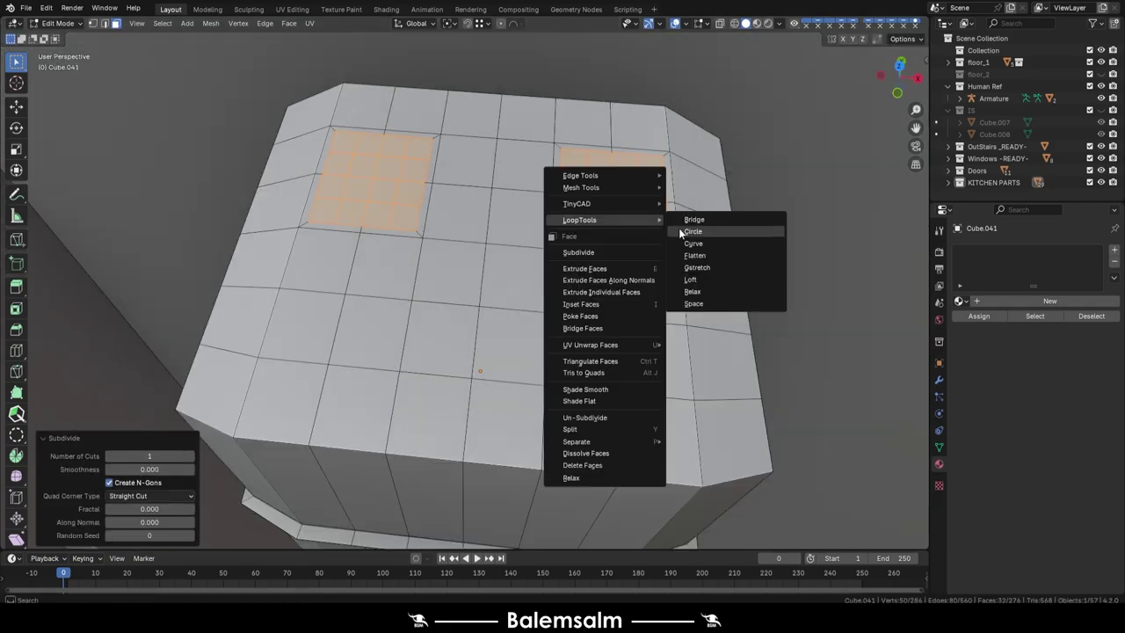
{"action": "left_click", "coordinate": [449, 23]}
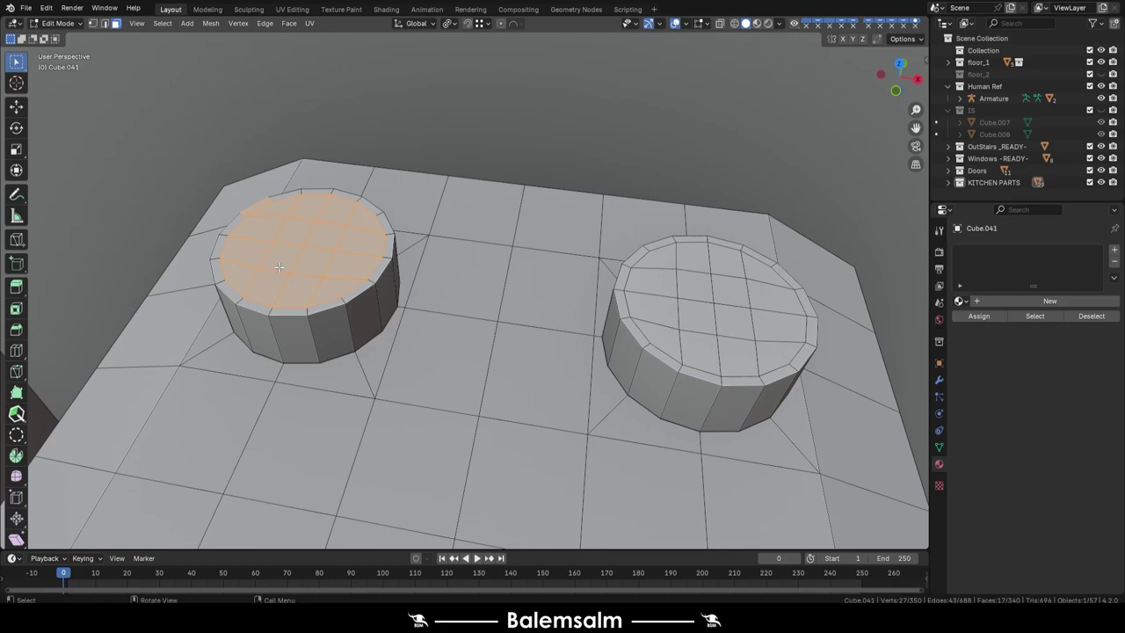
{"action": "key", "text": "e"}
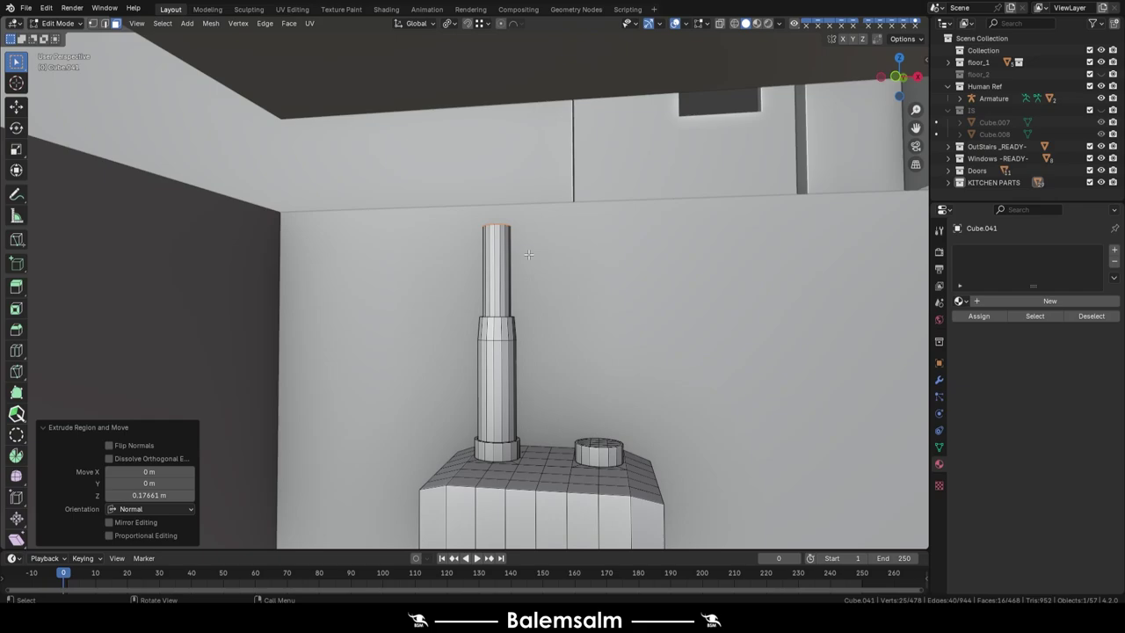
Spin the pipe top through exactly 90° in front view to bend it horizontally.
{"action": "key", "text": "KP_Decimal"}
{"action": "key", "text": "1"}
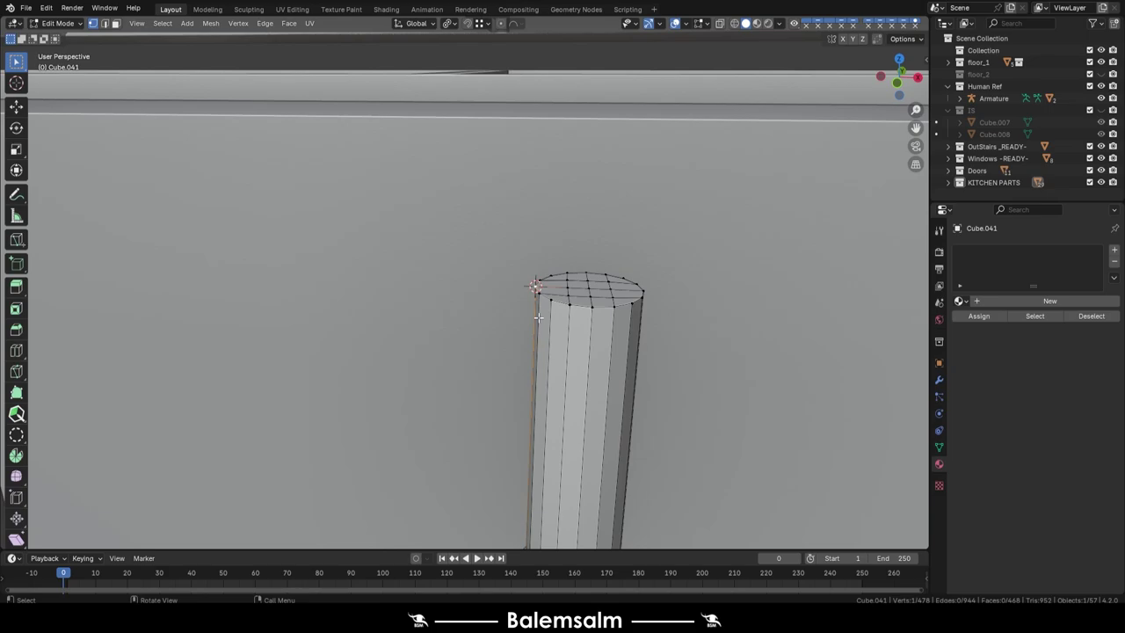
{"action": "key", "text": "KP_1"}
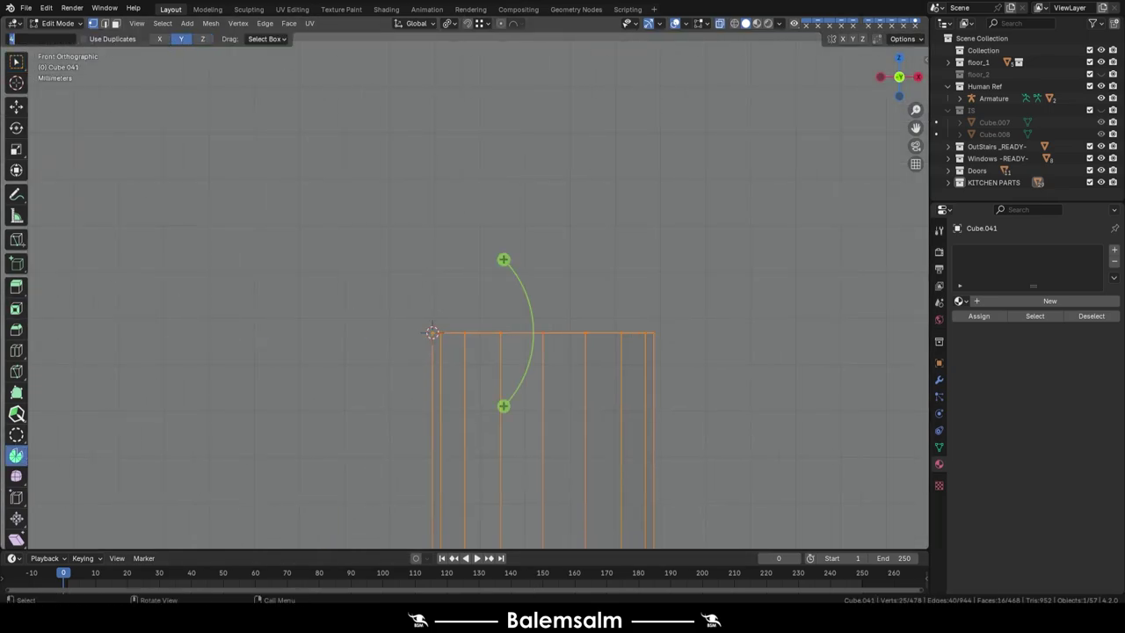
{"action": "left_click_drag", "start_coordinate": [503, 259], "coordinate": [369, 271]}
{"action": "left_click", "coordinate": [174, 434]}
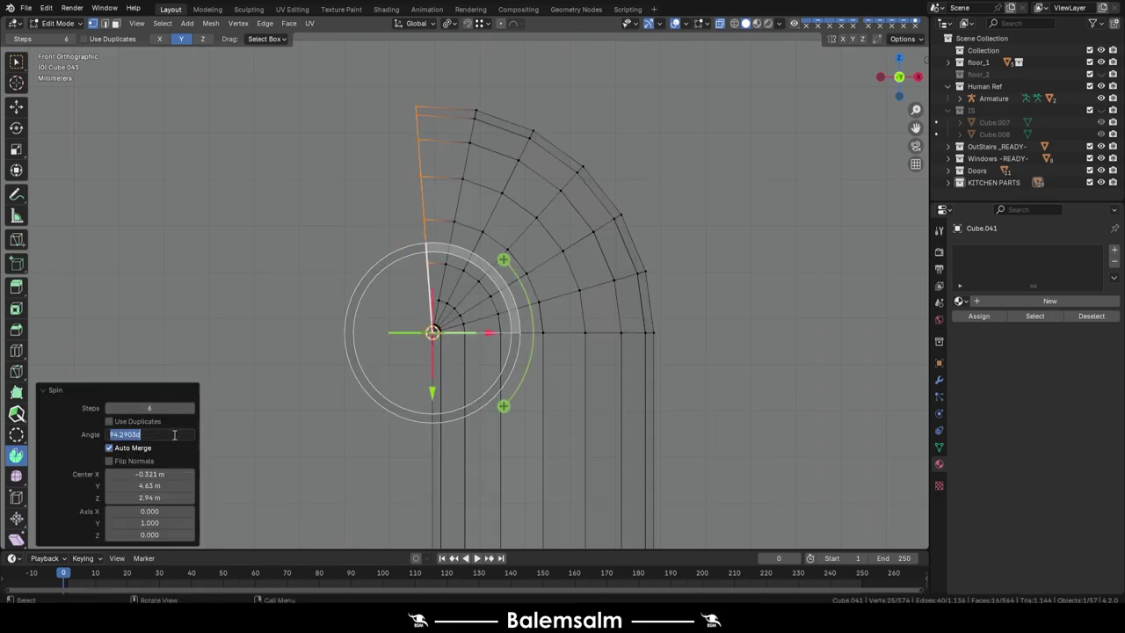
Leave Edit Mode with auto smooth shading and inspect the bent pipe and box.
{"action": "scroll", "coordinate": [457, 332], "scroll_direction": "down", "scroll_amount": 4}
{"action": "middle_click_drag", "start_coordinate": [457, 332], "coordinate": [615, 220]}
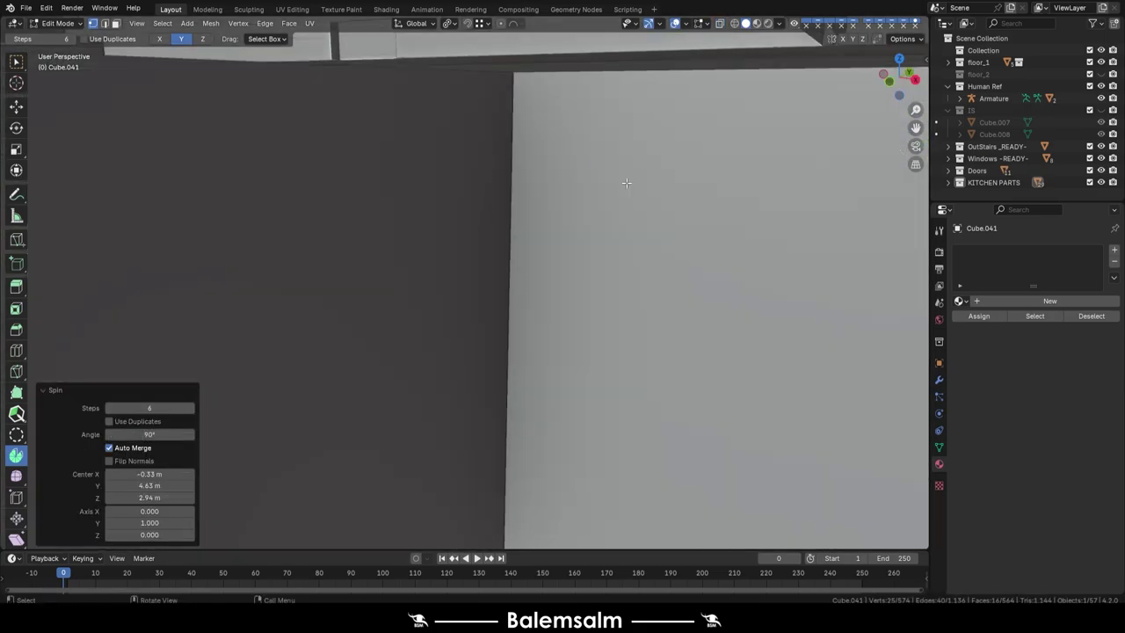
{"action": "scroll", "coordinate": [417, 236], "scroll_direction": "up", "scroll_amount": 5}
{"action": "key", "text": "Tab"}
{"action": "scroll", "coordinate": [689, 275], "scroll_direction": "down", "scroll_amount": 5}
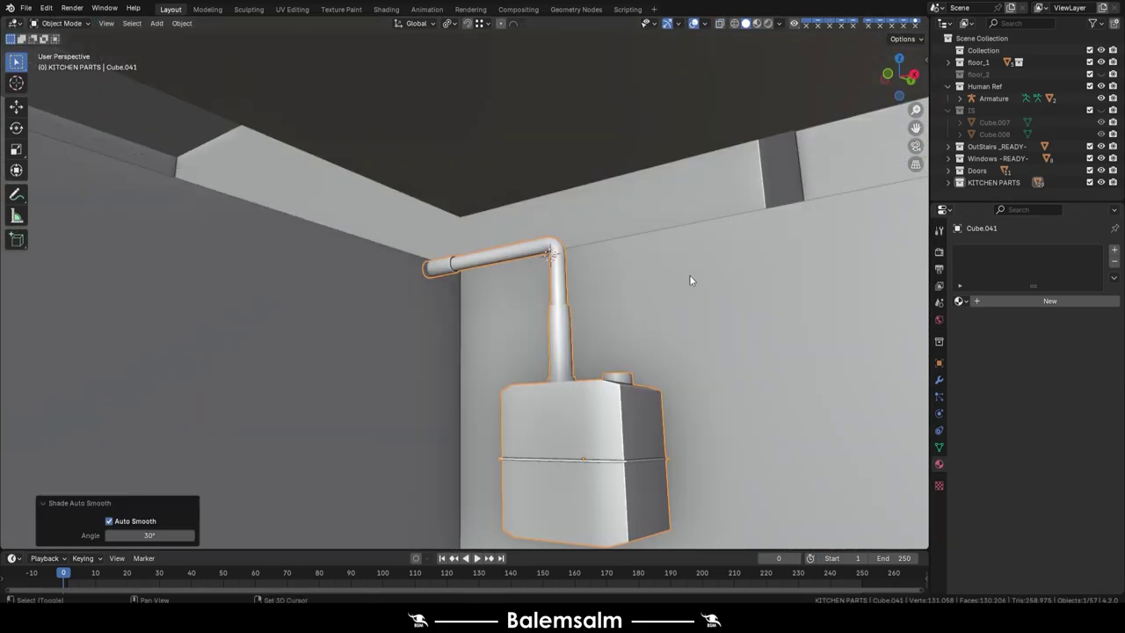
{"action": "scroll", "coordinate": [478, 236], "scroll_direction": "up", "scroll_amount": 2}
{"action": "mouse_move", "coordinate": [479, 236]}
{"action": "middle_mouse_down"}
{"action": "mouse_move", "coordinate": [568, 191]}
{"action": "mouse_move", "coordinate": [480, 231]}
{"action": "middle_mouse_up"}
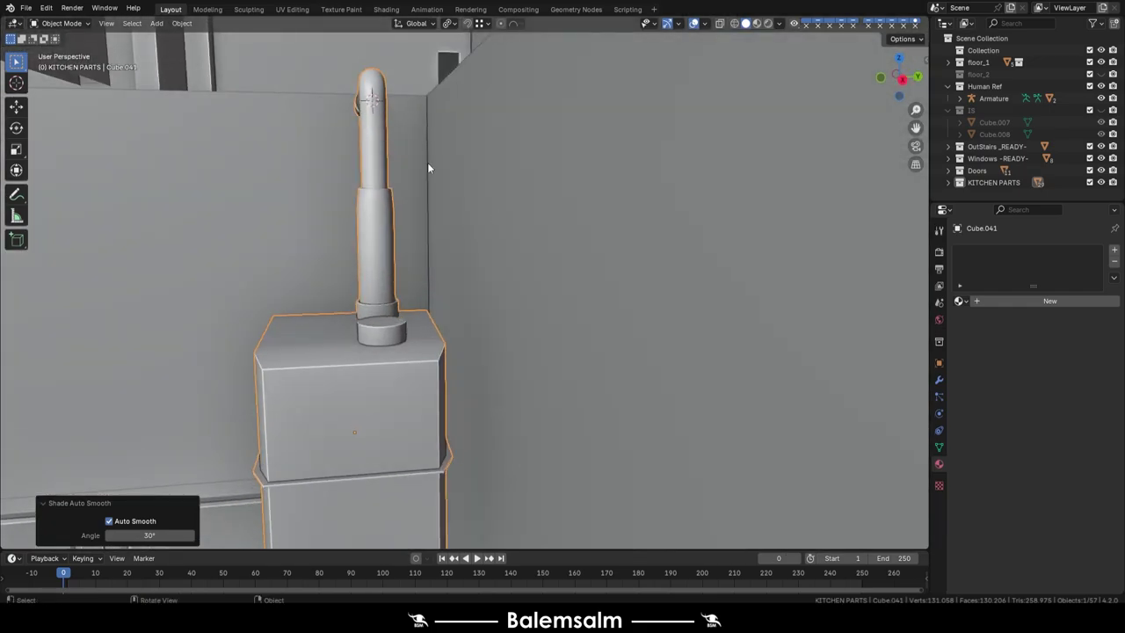
Nudge the heater slightly and orbit toward the short round cap.
{"action": "key", "text": "g"}
{"action": "left_click", "coordinate": [424, 107]}
{"action": "middle_click_drag", "start_coordinate": [423, 107], "coordinate": [492, 226]}
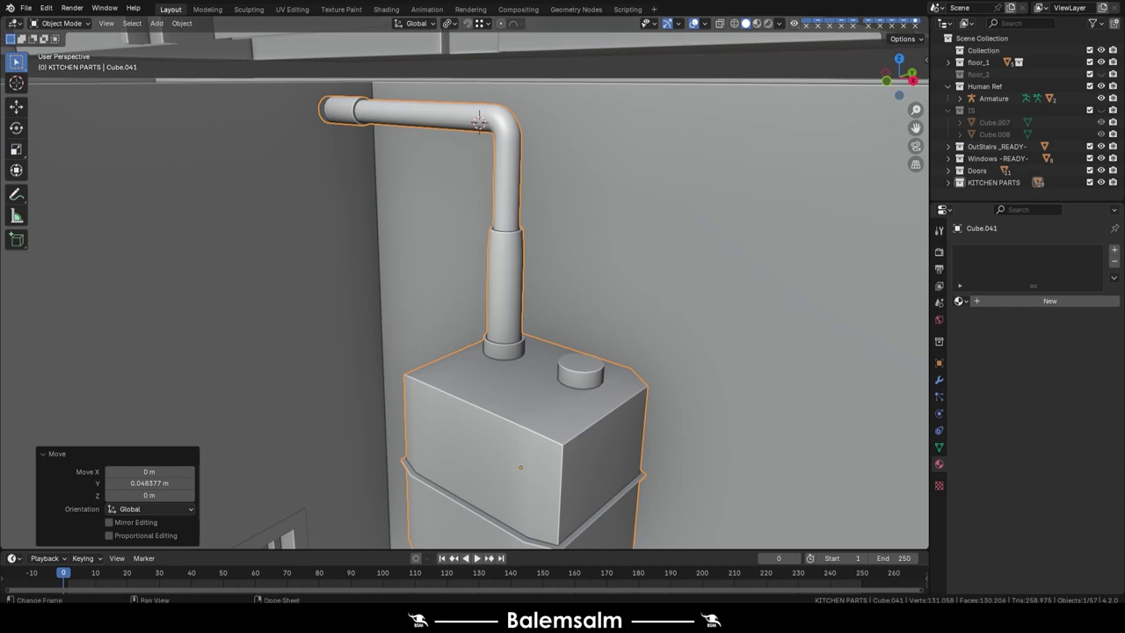
{"action": "middle_click_drag", "start_coordinate": [479, 121], "coordinate": [571, 364]}
Extrude the cap's top face a short way and taper it slightly inward.
{"action": "key", "text": "Tab"}
{"action": "scroll", "coordinate": [488, 388], "scroll_direction": "up", "scroll_amount": 5}
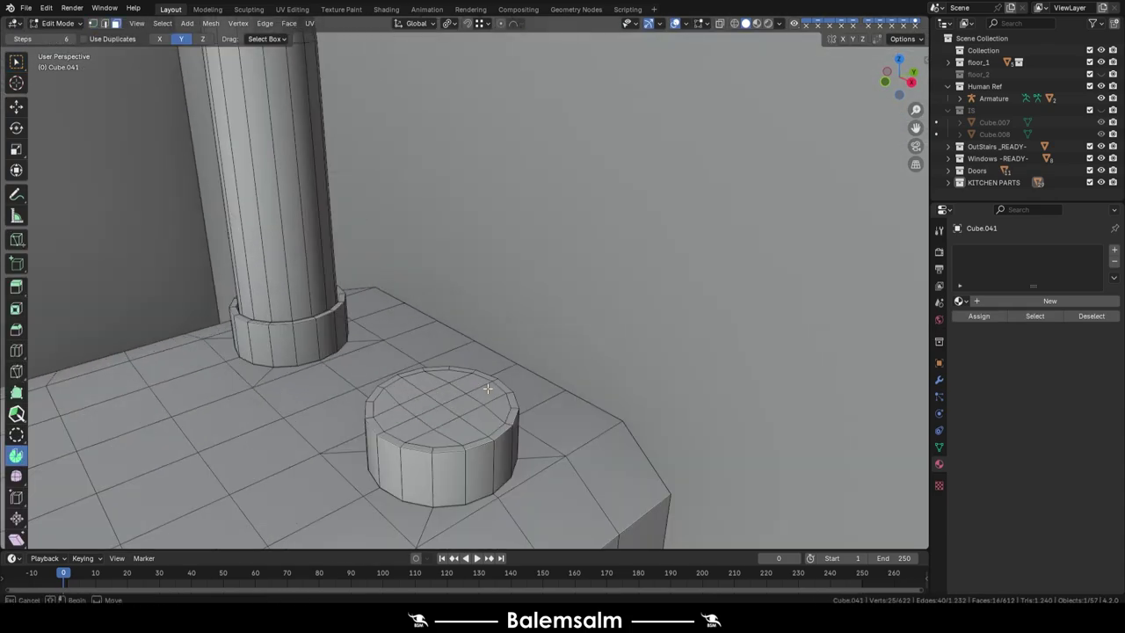
{"action": "scroll", "coordinate": [437, 446], "scroll_direction": "down", "scroll_amount": 3}
{"action": "key", "text": "e"}
{"action": "left_click", "coordinate": [627, 364]}
{"action": "key", "text": "e"}
{"action": "key", "text": "s"}
{"action": "left_click", "coordinate": [603, 342]}
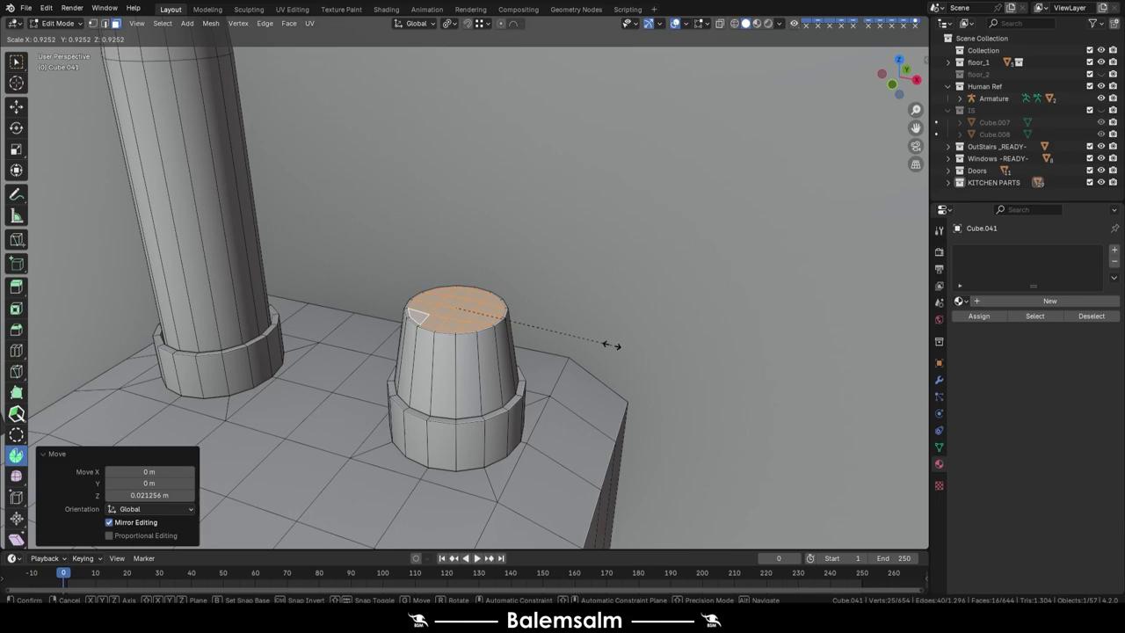
{"action": "mouse_move", "coordinate": [603, 342]}
{"action": "middle_mouse_down"}
{"action": "mouse_move", "coordinate": [551, 392]}
{"action": "mouse_move", "coordinate": [527, 316]}
{"action": "middle_mouse_up"}
Extrude the tapered cap into a tall second column with a short top extension.
{"action": "key", "text": "e"}
{"action": "left_click", "coordinate": [514, 278]}
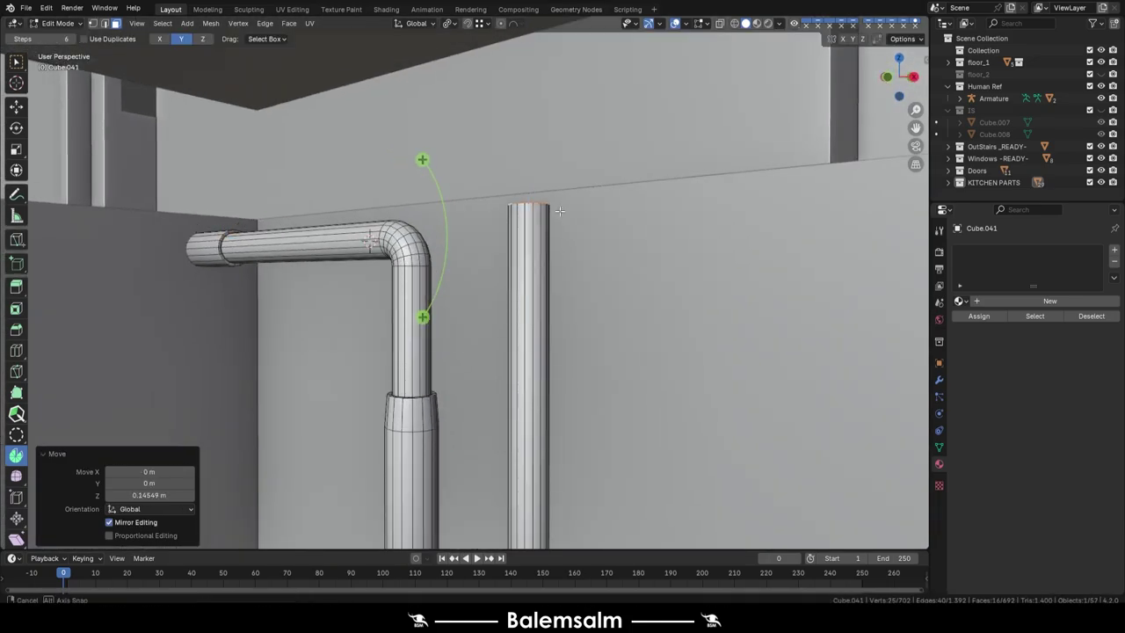
{"action": "key", "text": "e"}
{"action": "mouse_move", "coordinate": [514, 278]}
{"action": "middle_mouse_down"}
{"action": "mouse_move", "coordinate": [492, 290]}
{"action": "mouse_move", "coordinate": [433, 254]}
{"action": "mouse_move", "coordinate": [457, 273]}
{"action": "middle_mouse_up"}
{"action": "left_click", "coordinate": [492, 290]}
{"action": "scroll", "coordinate": [475, 282], "scroll_direction": "down", "scroll_amount": 3}
Select the upper box and pipe-base vertices and move them vertically along Z.
{"action": "scroll", "coordinate": [492, 352], "scroll_direction": "up", "scroll_amount": 3}
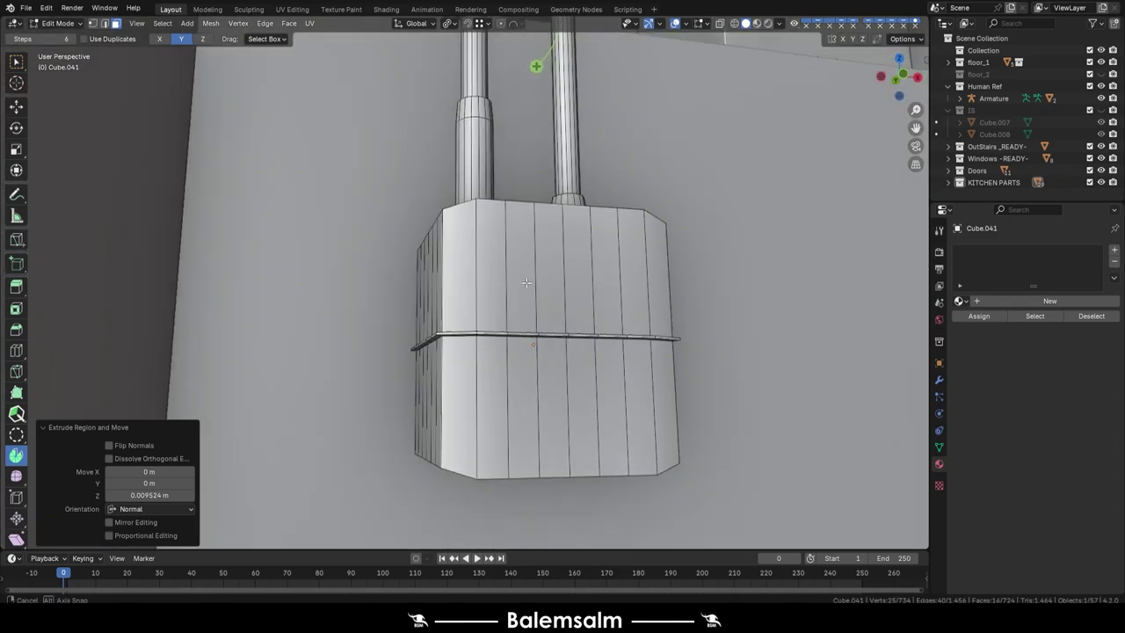
{"action": "middle_click_drag", "start_coordinate": [492, 351], "coordinate": [532, 345]}
{"action": "key", "text": "1"}
{"action": "left_click_drag", "start_coordinate": [378, 176], "coordinate": [703, 325]}
{"action": "middle_click_drag", "start_coordinate": [527, 372], "coordinate": [630, 298]}
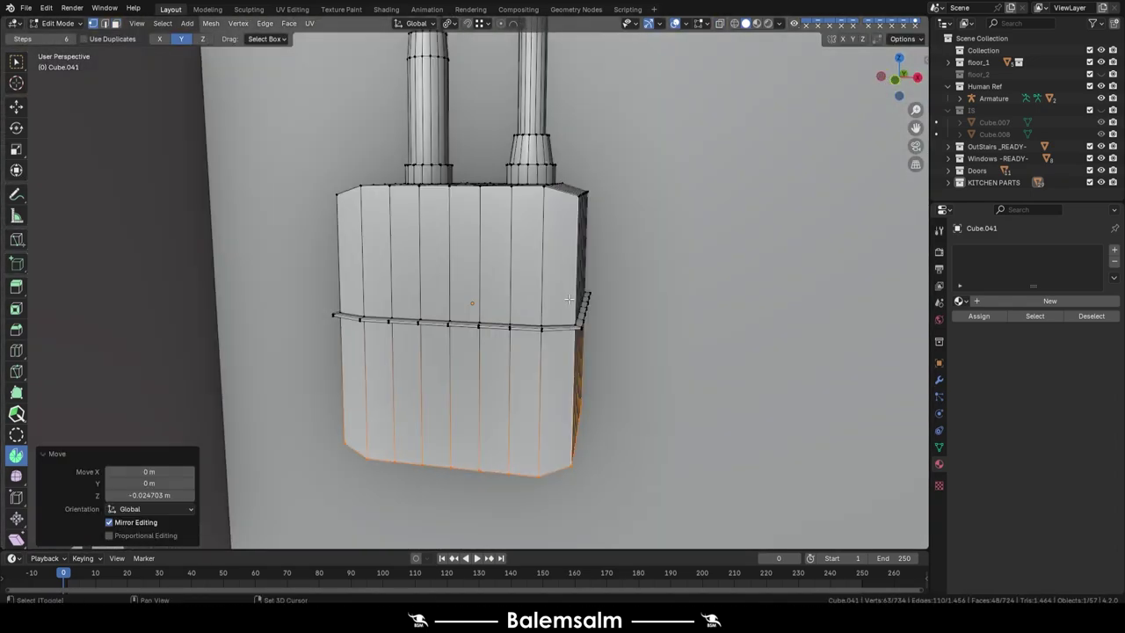
{"action": "key", "text": "g"}
{"action": "key", "text": "z"}
{"action": "left_click", "coordinate": [630, 298]}
{"action": "scroll", "coordinate": [630, 298], "scroll_direction": "down", "scroll_amount": 3}
{"action": "scroll", "coordinate": [544, 322], "scroll_direction": "up", "scroll_amount": 3}
{"action": "middle_click_drag", "start_coordinate": [527, 316], "coordinate": [544, 322]}
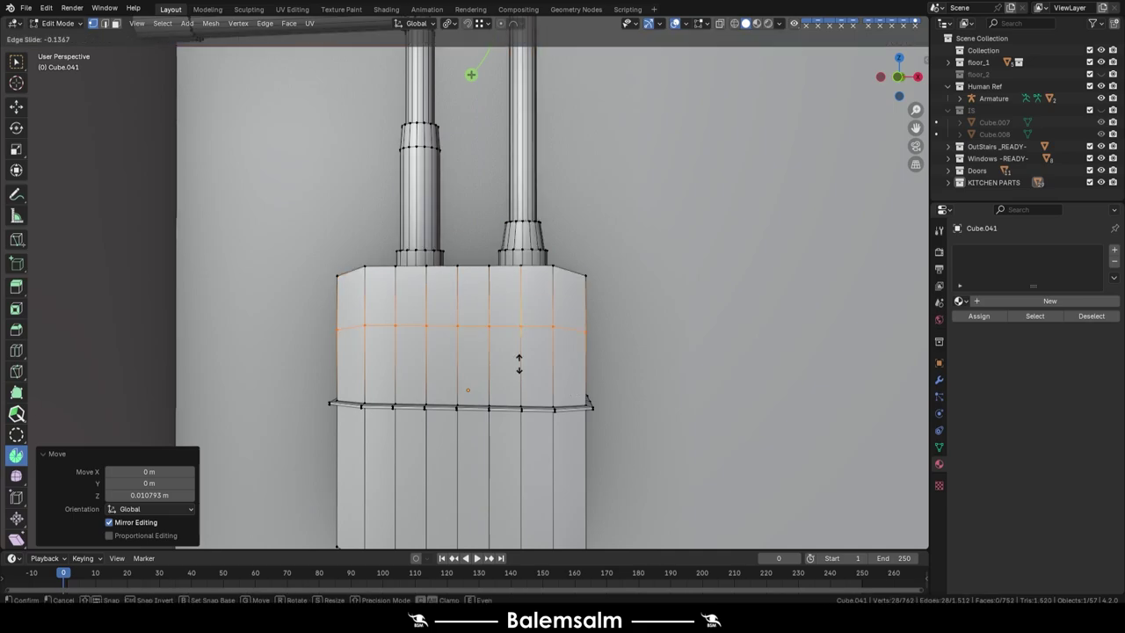
Add an edge loop near the top and mirror a copy downward with S Z -1.
{"action": "left_click", "coordinate": [522, 311]}
{"action": "scroll", "coordinate": [518, 418], "scroll_direction": "up", "scroll_amount": 4}
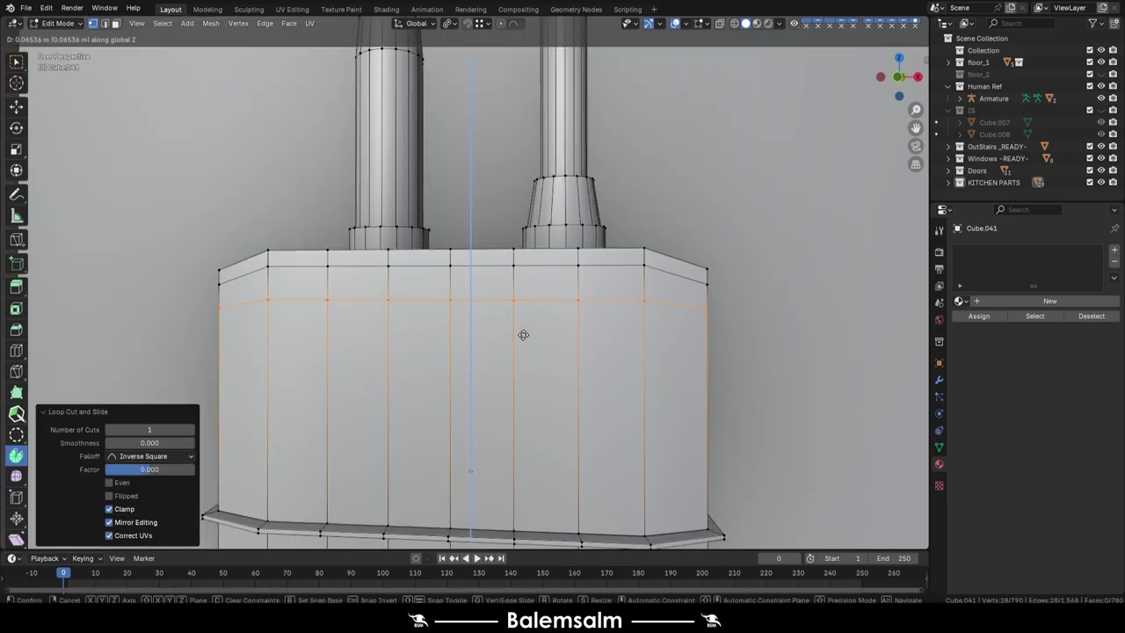
{"action": "type", "text": "sz-1"}
{"action": "key", "text": "Return"}
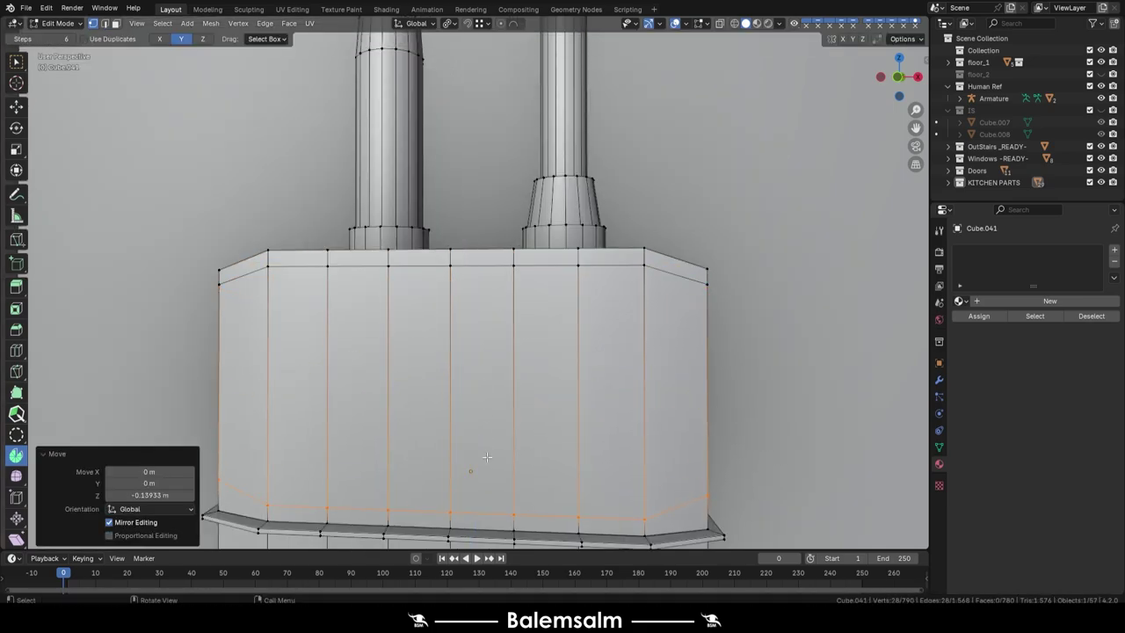
{"action": "left_click", "coordinate": [601, 470]}
Extrude a strip of front faces into a raised panel offset forward along Y.
{"action": "key", "text": "3"}
{"action": "left_click", "coordinate": [310, 358], "text": "ctrl"}
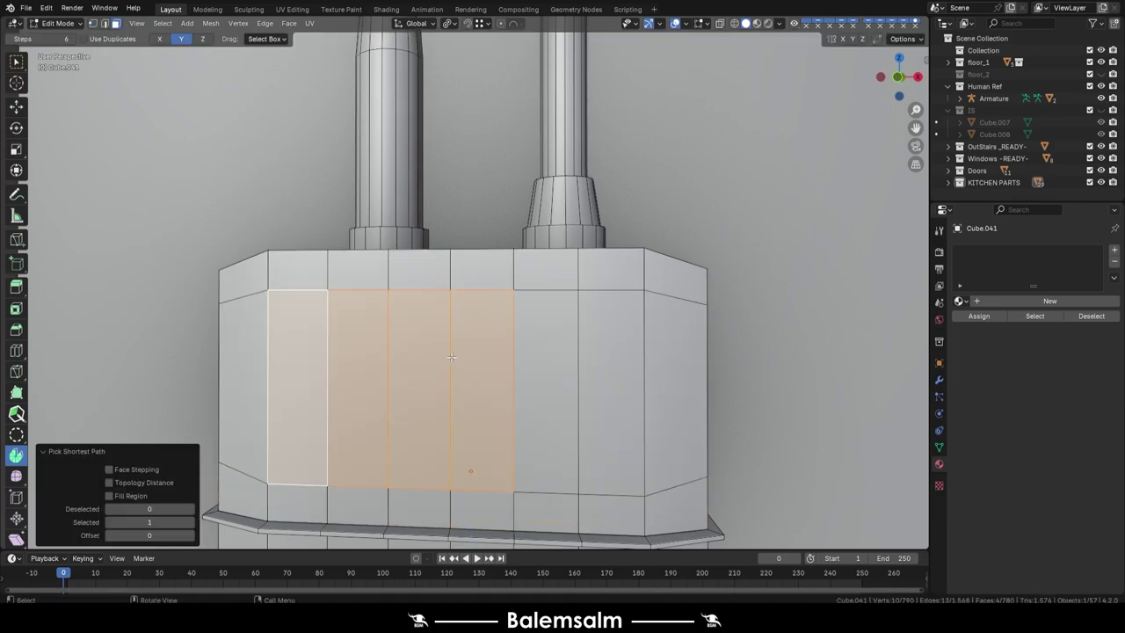
{"action": "mouse_move", "coordinate": [535, 369]}
{"action": "middle_mouse_down"}
{"action": "mouse_move", "coordinate": [452, 398]}
{"action": "mouse_move", "coordinate": [474, 443]}
{"action": "mouse_move", "coordinate": [468, 393]}
{"action": "mouse_move", "coordinate": [518, 307]}
{"action": "mouse_move", "coordinate": [533, 312]}
{"action": "middle_mouse_up"}
{"action": "key", "text": "e"}
{"action": "left_click", "coordinate": [478, 448]}
{"action": "key", "text": "g"}
{"action": "key", "text": "y"}
{"action": "left_click", "coordinate": [468, 392]}
{"action": "scroll", "coordinate": [517, 307], "scroll_direction": "up", "scroll_amount": 2}
Cut two loops across the side strip and make two button faces round with LoopTools.
{"action": "key", "text": "ctrl+r"}
{"action": "scroll", "coordinate": [533, 312], "scroll_direction": "up", "scroll_amount": 1}
{"action": "left_click", "coordinate": [533, 312]}
{"action": "left_click", "coordinate": [585, 258]}
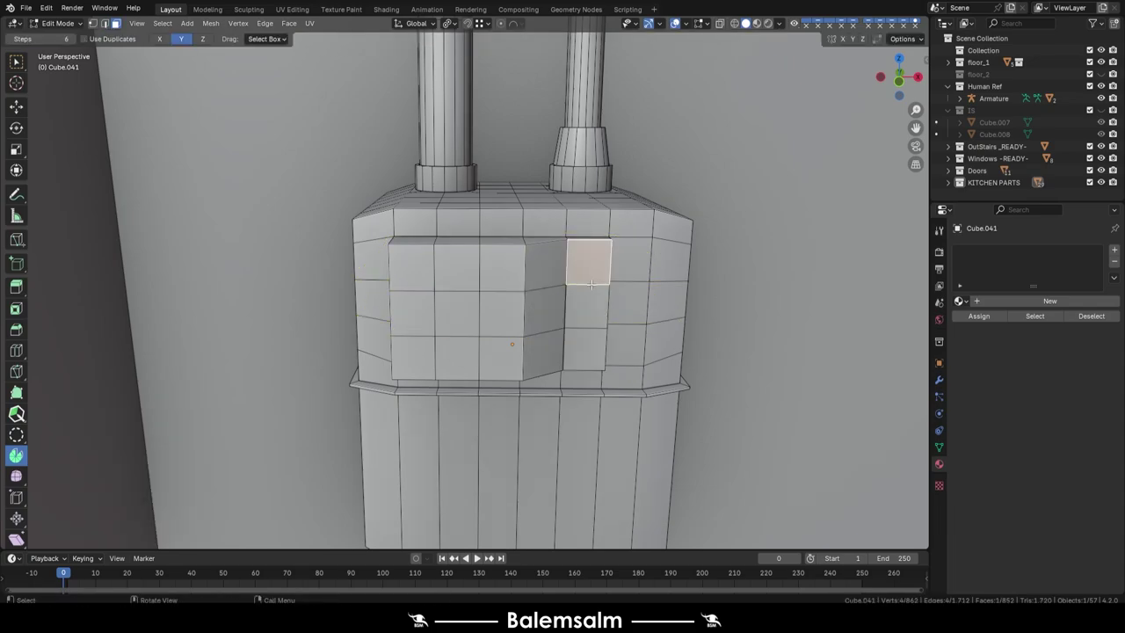
{"action": "left_click", "coordinate": [539, 427], "text": "shift"}
{"action": "right_click", "coordinate": [545, 315]}
{"action": "left_click", "coordinate": [720, 346]}
Inset the round button faces, push them inward as recessed dials, and exit Edit Mode.
{"action": "middle_click_drag", "start_coordinate": [719, 345], "coordinate": [615, 369]}
{"action": "key", "text": "i"}
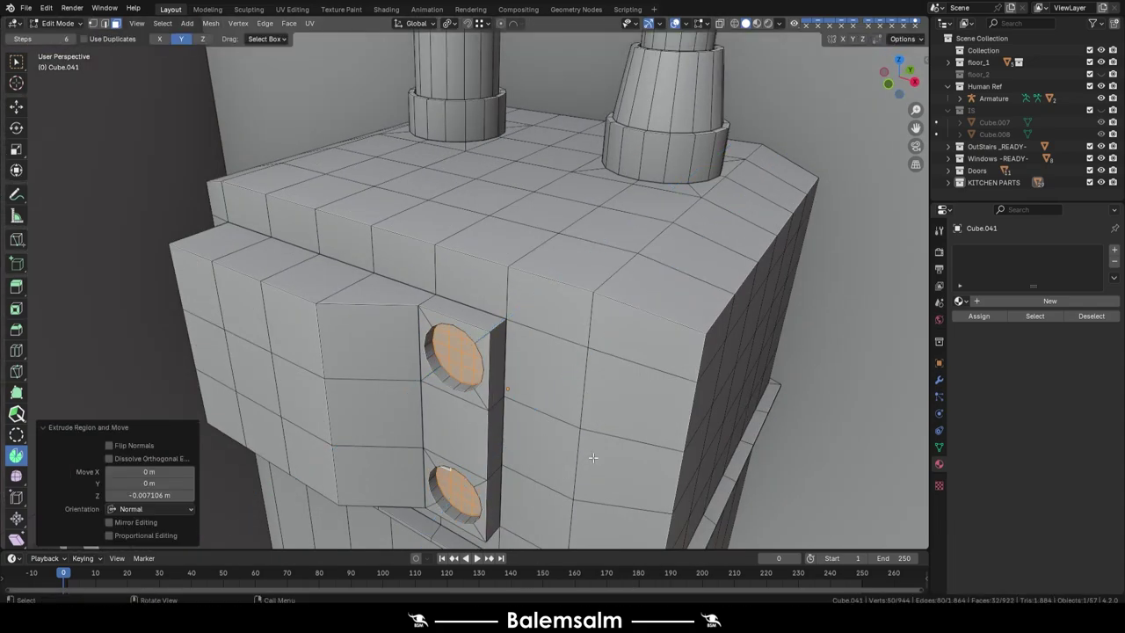
{"action": "key", "text": "e"}
{"action": "left_click", "coordinate": [527, 426]}
{"action": "key", "text": "Tab"}
{"action": "middle_click_drag", "start_coordinate": [527, 426], "coordinate": [659, 601]}
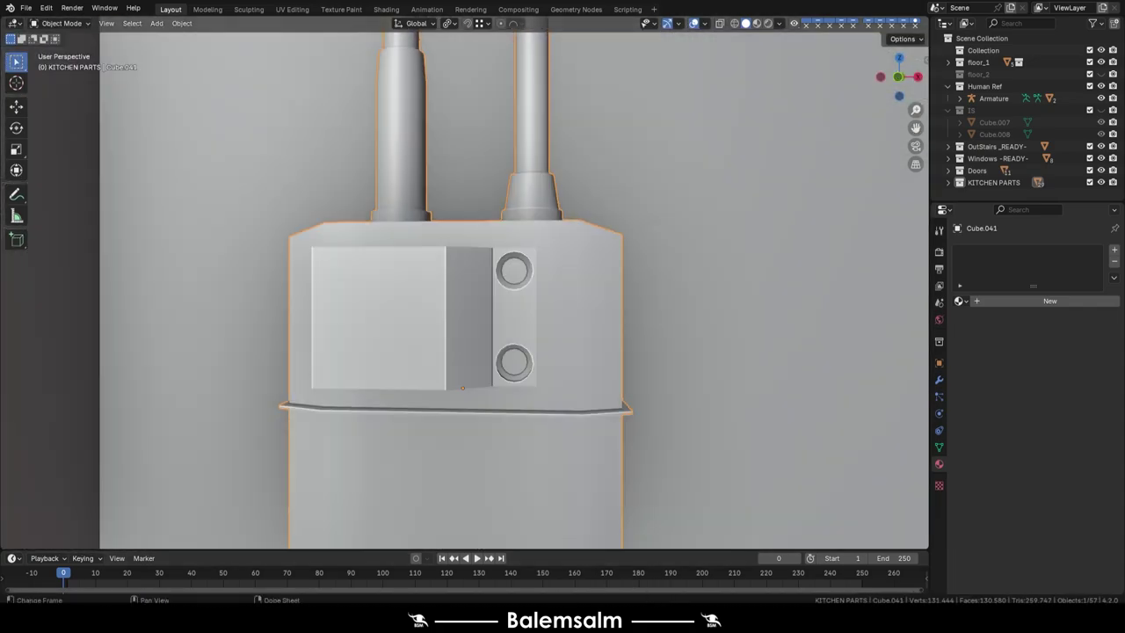
Cut loops around the box and slide the strip's edge loops along X.
{"action": "mouse_move", "coordinate": [578, 352]}
{"action": "middle_mouse_down"}
{"action": "mouse_move", "coordinate": [489, 411]}
{"action": "mouse_move", "coordinate": [479, 453]}
{"action": "mouse_move", "coordinate": [435, 395]}
{"action": "middle_mouse_up"}
{"action": "key", "text": "Tab"}
{"action": "key", "text": "ctrl+r"}
{"action": "scroll", "coordinate": [490, 411], "scroll_direction": "up", "scroll_amount": 3}
{"action": "left_click", "coordinate": [490, 412]}
{"action": "key", "text": "g"}
{"action": "key", "text": "x"}
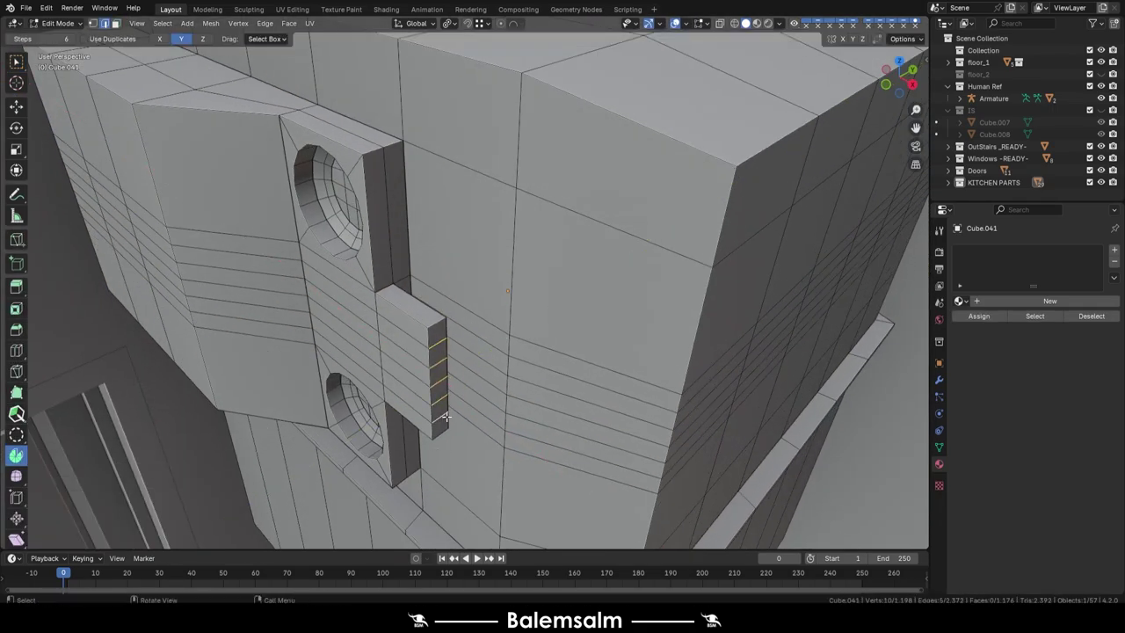
{"action": "left_click", "coordinate": [473, 410]}
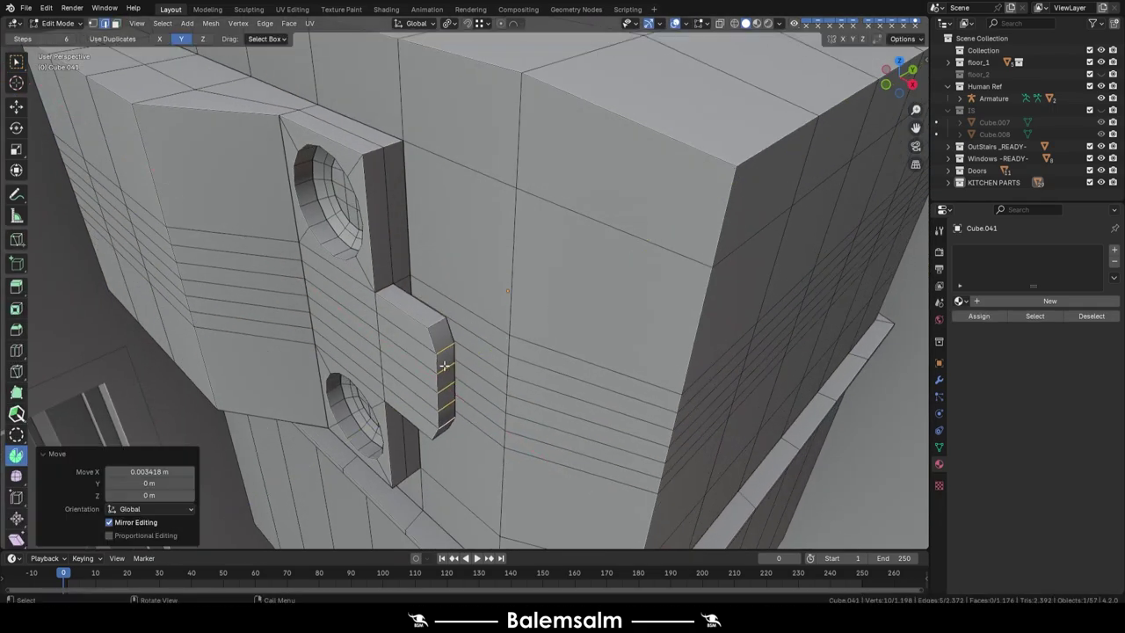
Duplicate a tab edge and mirror the copy to the opposite side along X.
{"action": "left_click", "coordinate": [445, 406]}
{"action": "left_click", "coordinate": [472, 442]}
{"action": "mouse_move", "coordinate": [472, 442]}
{"action": "middle_mouse_down"}
{"action": "mouse_move", "coordinate": [573, 359]}
{"action": "mouse_move", "coordinate": [527, 334]}
{"action": "middle_mouse_up"}
{"action": "key", "text": "shift+d"}
{"action": "key", "text": "ctrl+m"}
{"action": "key", "text": "x"}
{"action": "key", "text": "g"}
{"action": "key", "text": "x"}
{"action": "left_click", "coordinate": [573, 358]}
Inset the tab's front faces, circle them with LoopTools, and extrude them outward.
{"action": "left_click", "coordinate": [492, 330]}
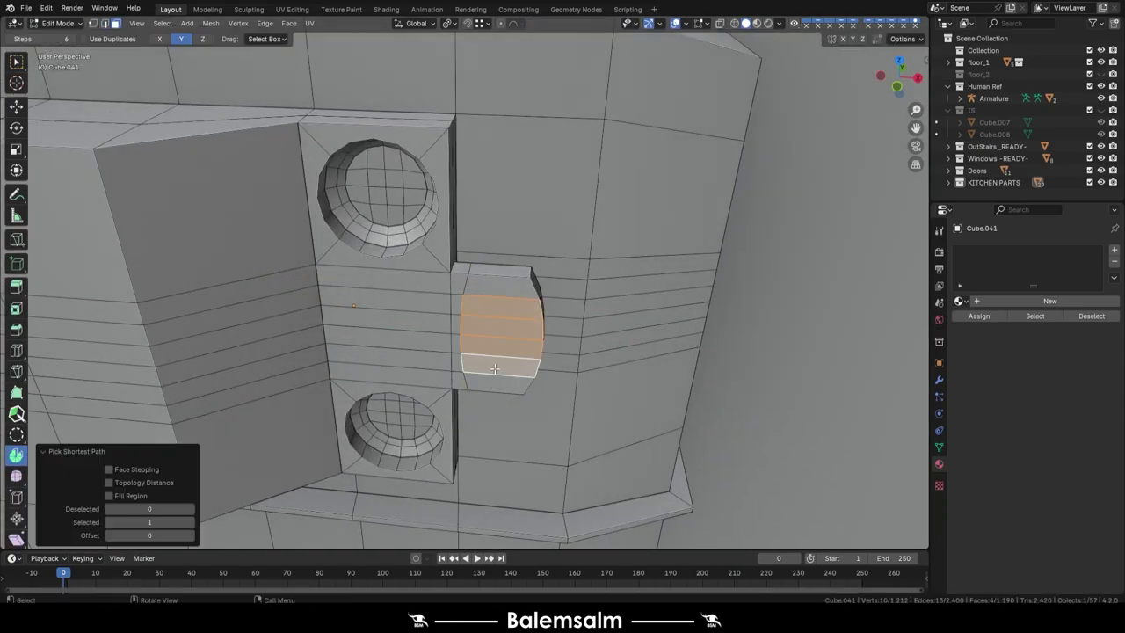
{"action": "key", "text": "alt+z"}
{"action": "left_click_drag", "start_coordinate": [413, 210], "coordinate": [584, 313]}
{"action": "key", "text": "alt+z"}
{"action": "key", "text": "i"}
{"action": "right_click", "coordinate": [412, 254]}
{"action": "left_click", "coordinate": [527, 264]}
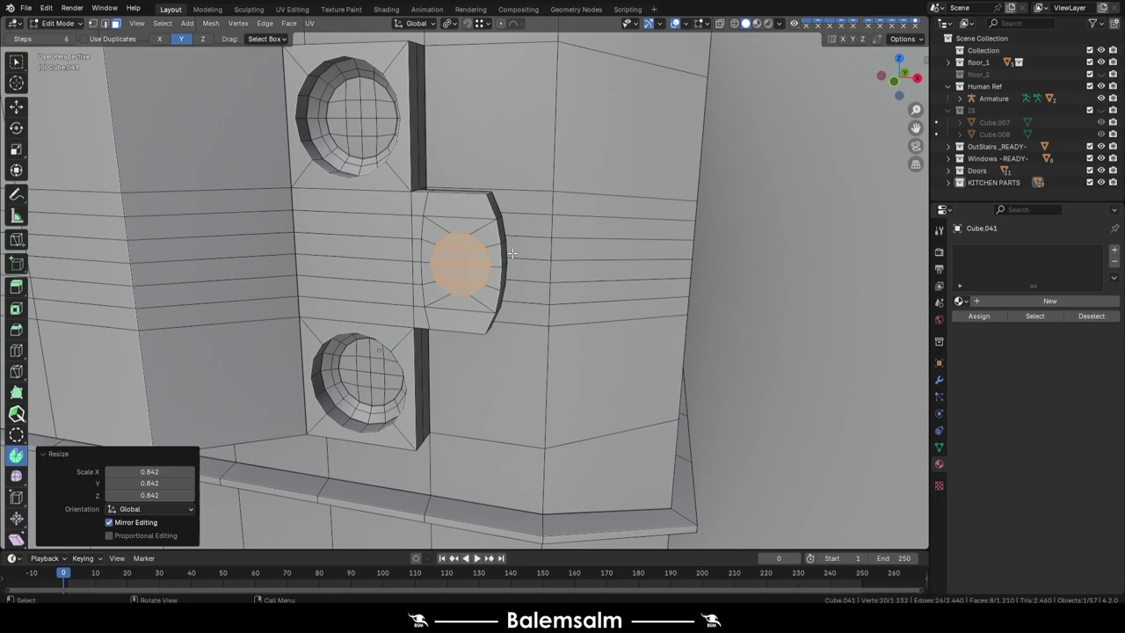
{"action": "key", "text": "e"}
{"action": "left_click", "coordinate": [491, 281]}
Scale the extruded circle smaller and extrude it into a bolt head, then select hinge-plate faces.
{"action": "key", "text": "s"}
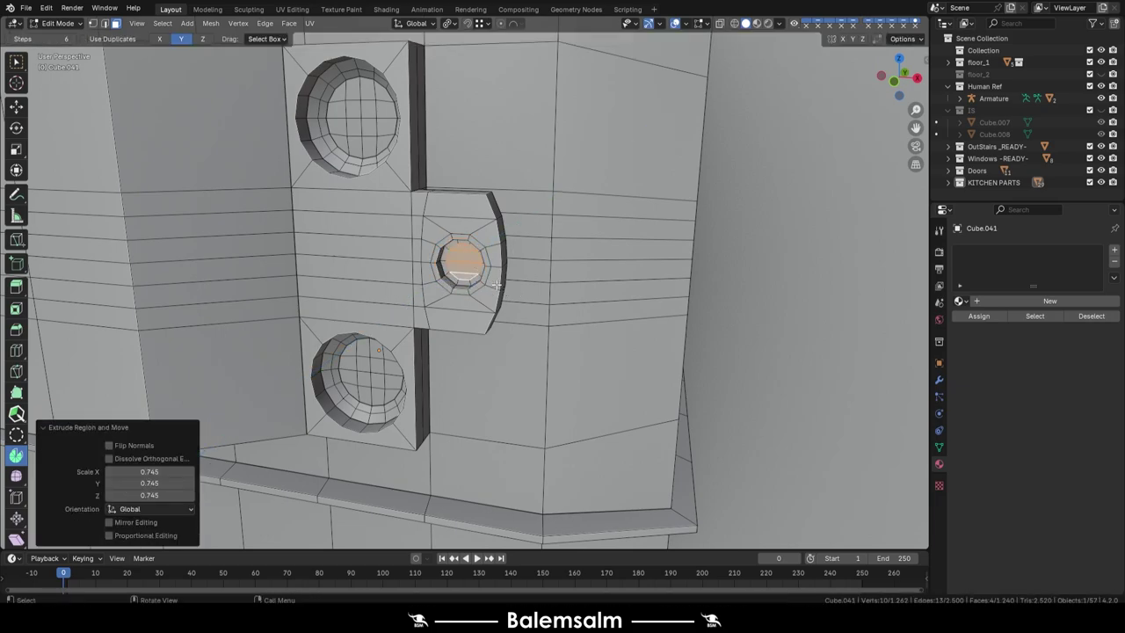
{"action": "middle_click_drag", "start_coordinate": [489, 275], "coordinate": [425, 381]}
{"action": "key", "text": "e"}
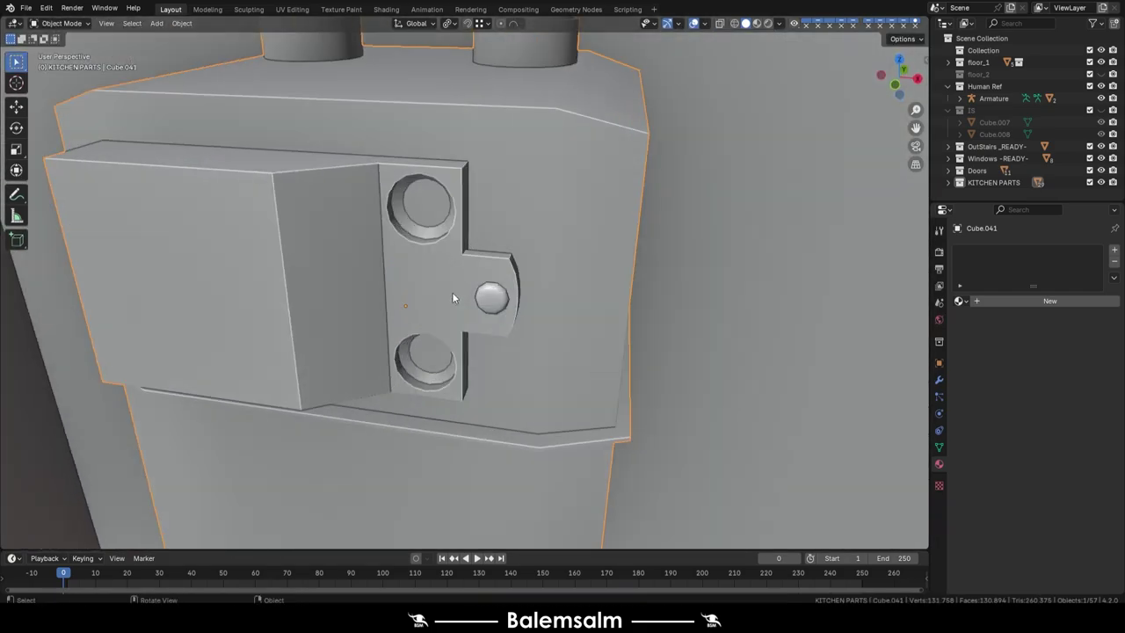
{"action": "key", "text": "Tab"}
{"action": "left_click", "coordinate": [444, 375], "text": "ctrl"}
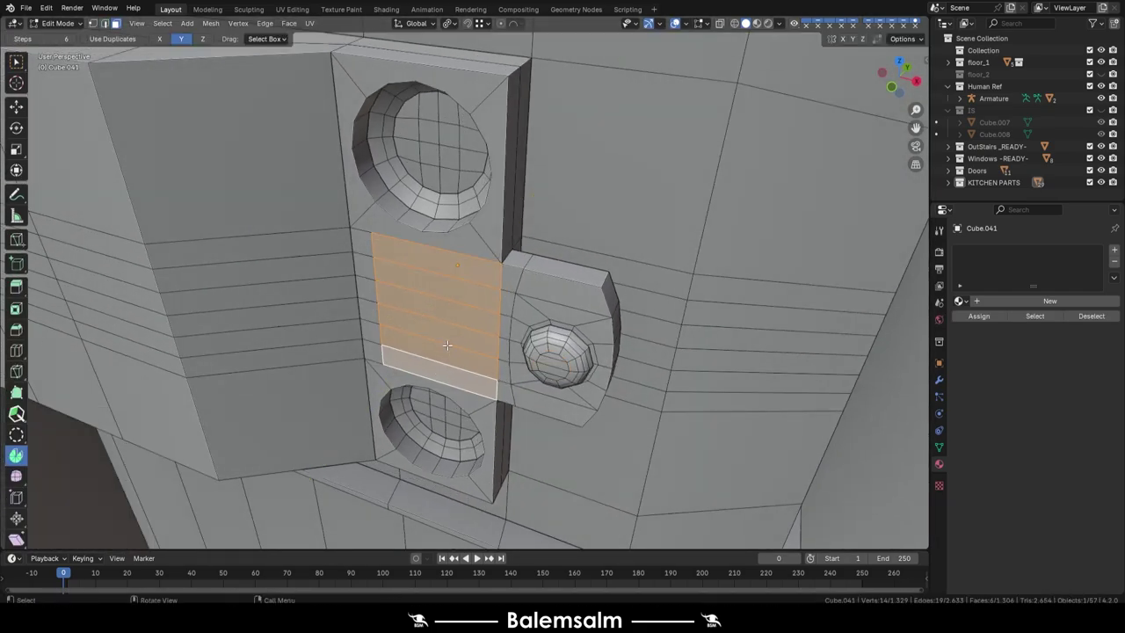
In edge mode, move a vertical edge of the meter's plate along global Y.
{"action": "key", "text": "2"}
{"action": "middle_click_drag", "start_coordinate": [443, 375], "coordinate": [454, 290]}
{"action": "left_click", "coordinate": [442, 378], "text": "ctrl"}
{"action": "key", "text": "g"}
{"action": "key", "text": "y"}
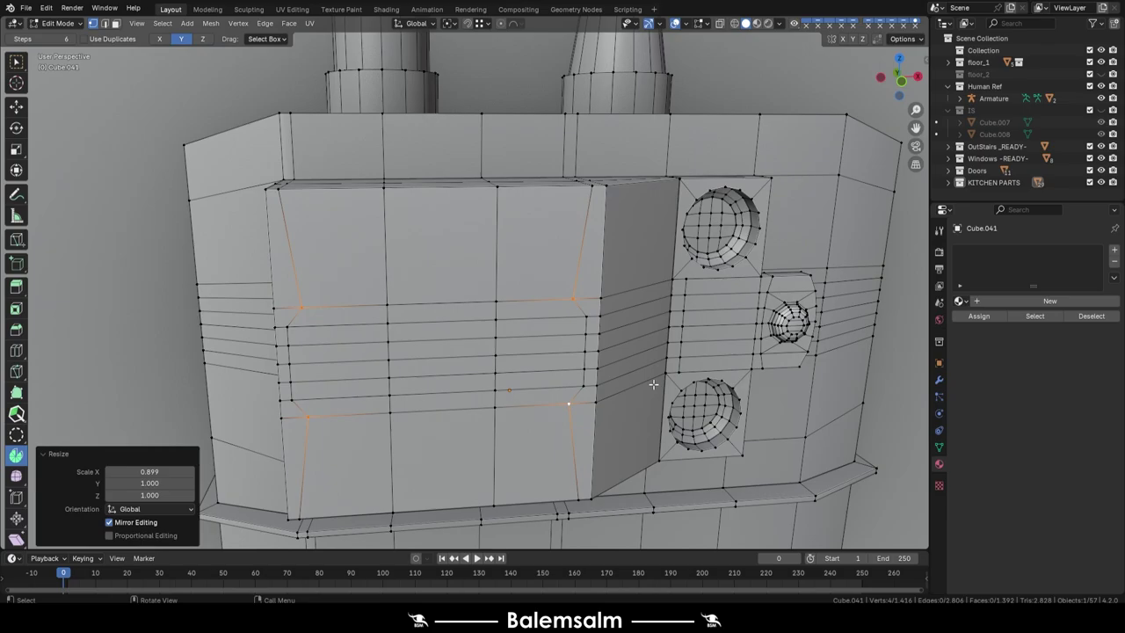
Select the front panel faces, form the recess and move its border edge loop.
{"action": "left_click_drag", "start_coordinate": [531, 279], "coordinate": [433, 352]}
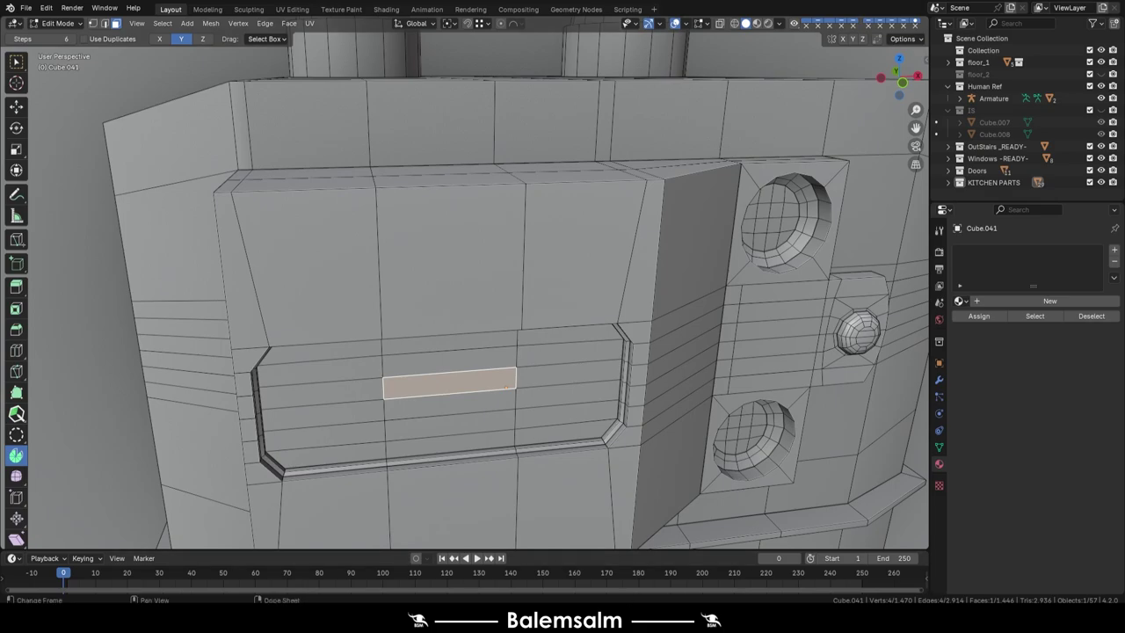
{"action": "left_click", "coordinate": [423, 332], "text": "shift"}
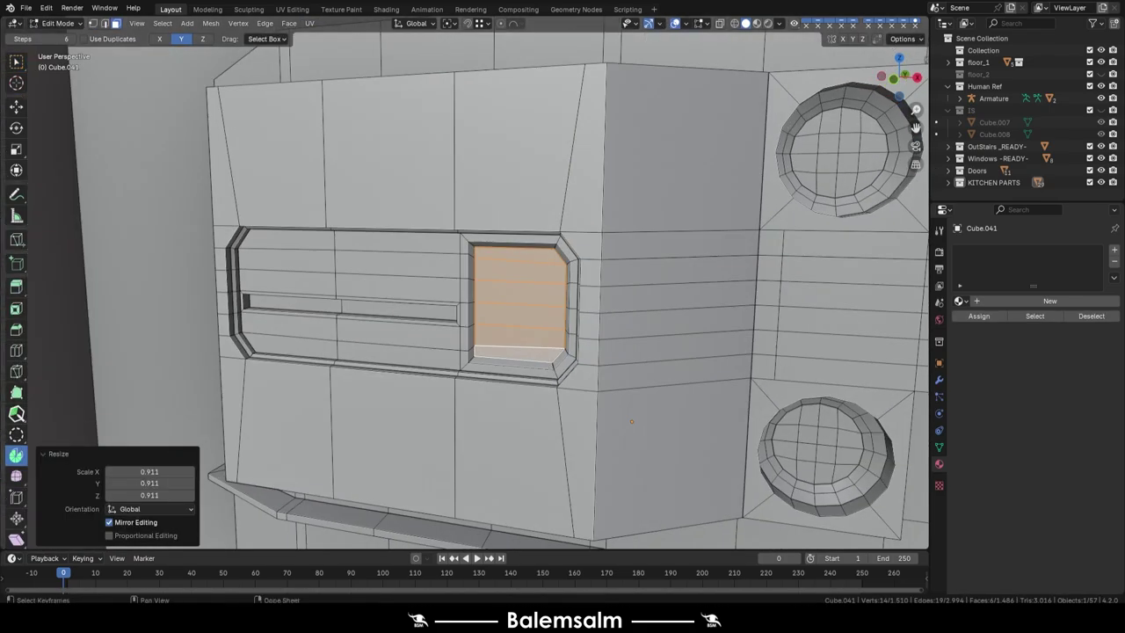
{"action": "key", "text": "ctrl+z"}
{"action": "key", "text": "ctrl+z"}
{"action": "key", "text": "ctrl+z"}
{"action": "left_click", "coordinate": [517, 257]}
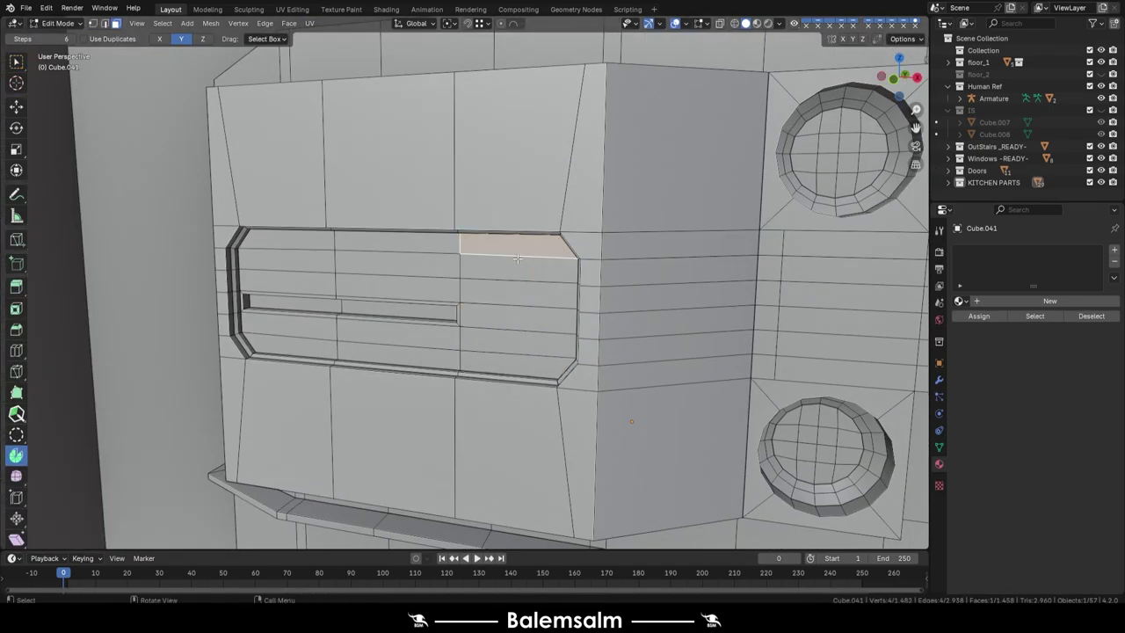
{"action": "key", "text": "2"}
{"action": "left_click", "coordinate": [522, 452], "text": "alt"}
{"action": "left_click", "coordinate": [468, 462]}
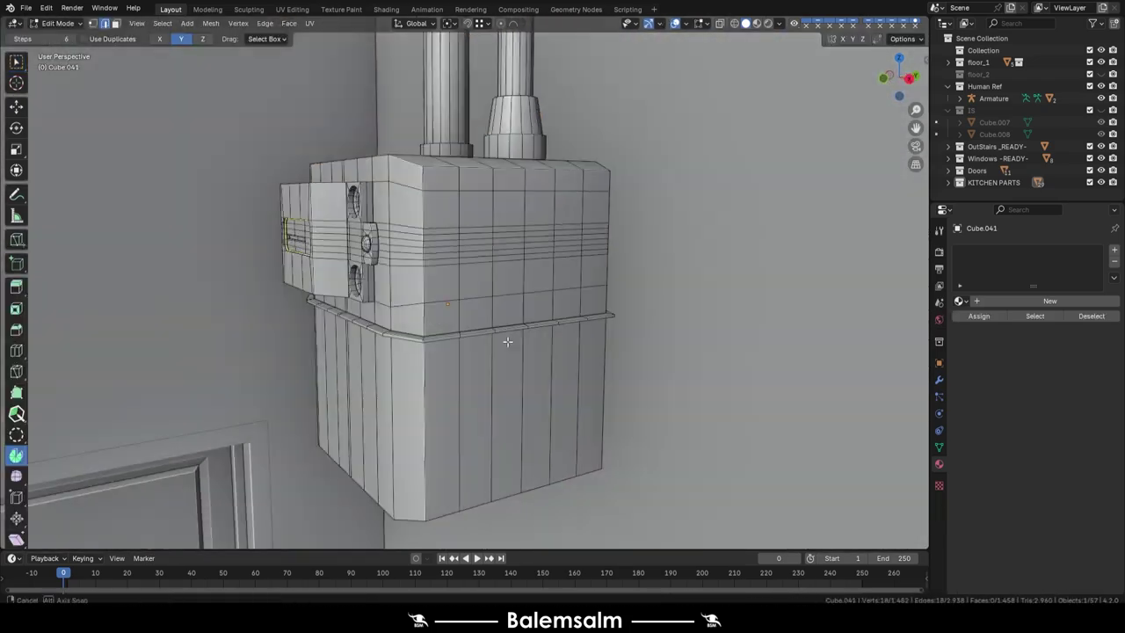
Loop-cut the meter's side and extrude the ledge faces outward into a sloped clasp.
{"action": "key", "text": "ctrl+r"}
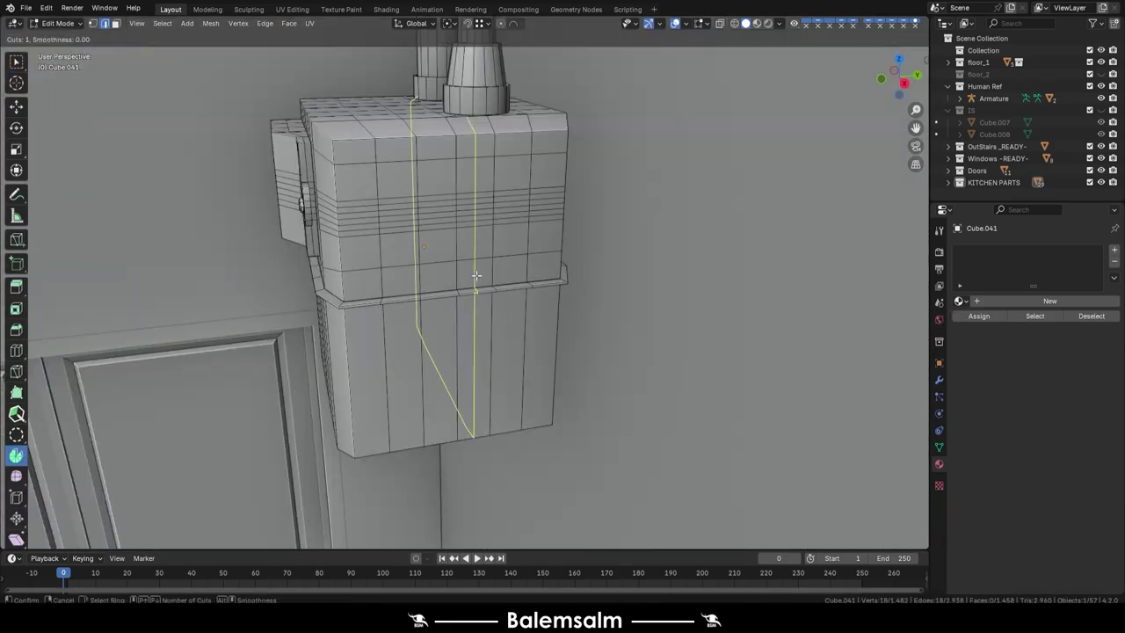
{"action": "left_click", "coordinate": [465, 276]}
{"action": "key", "text": "ctrl+r"}
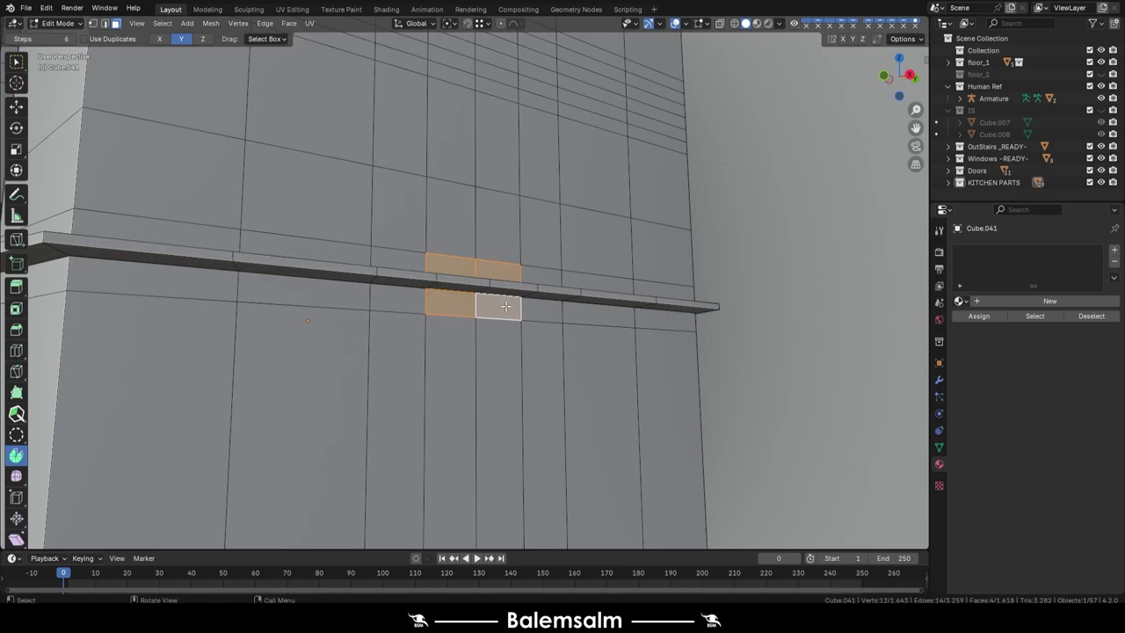
{"action": "key", "text": "e"}
{"action": "left_click", "coordinate": [534, 229]}
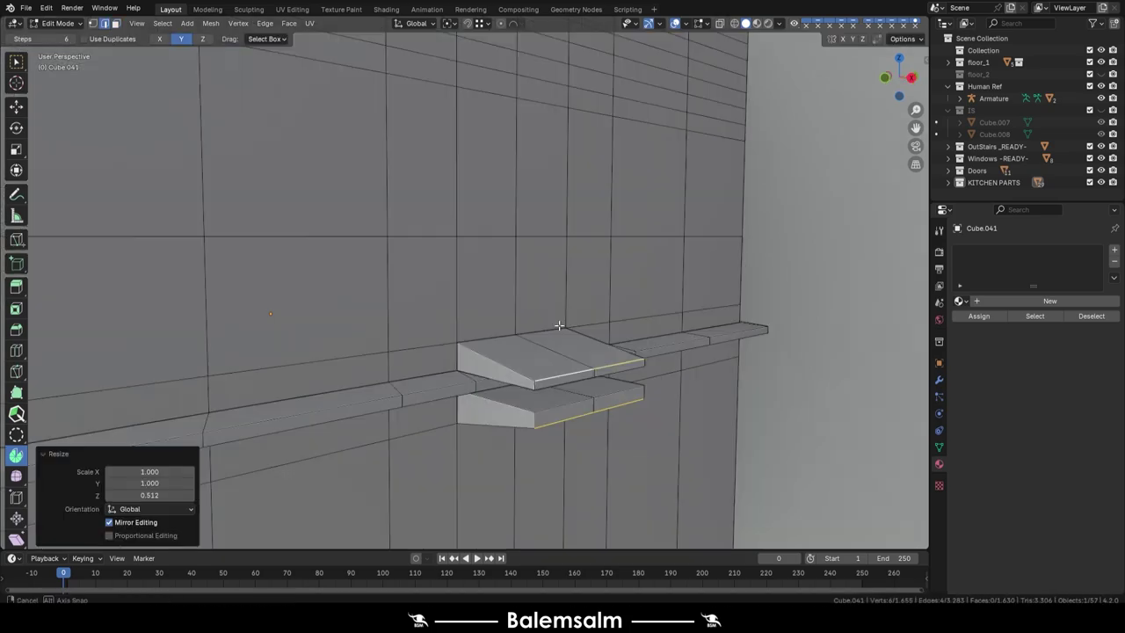
{"action": "left_click", "coordinate": [498, 377], "text": "shift"}
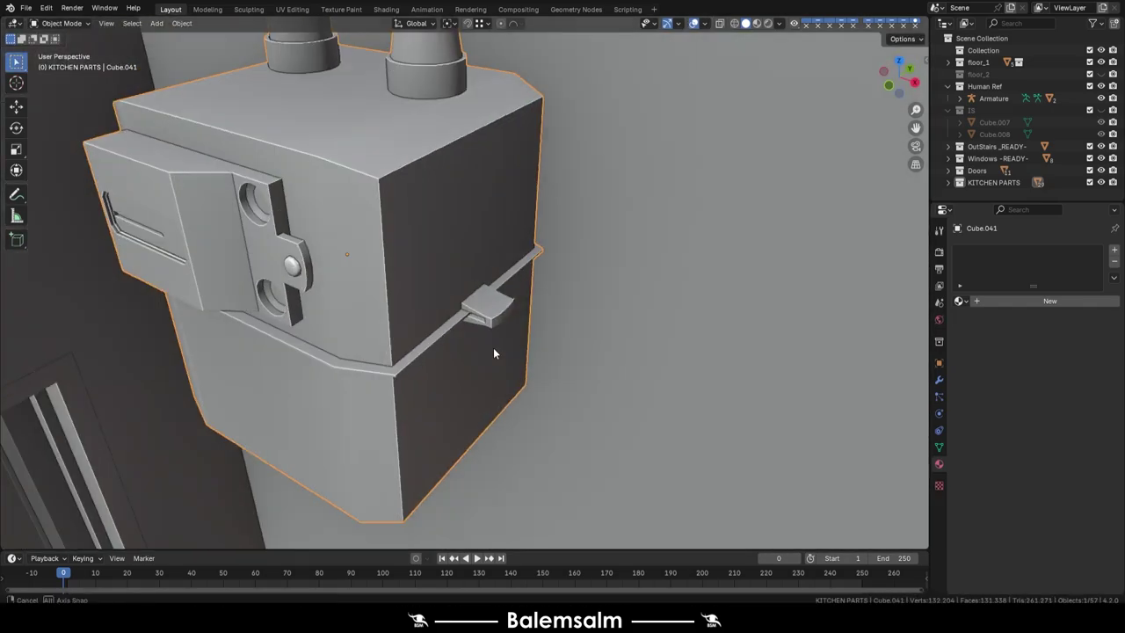
{"action": "middle_click_drag", "start_coordinate": [493, 347], "coordinate": [350, 207]}
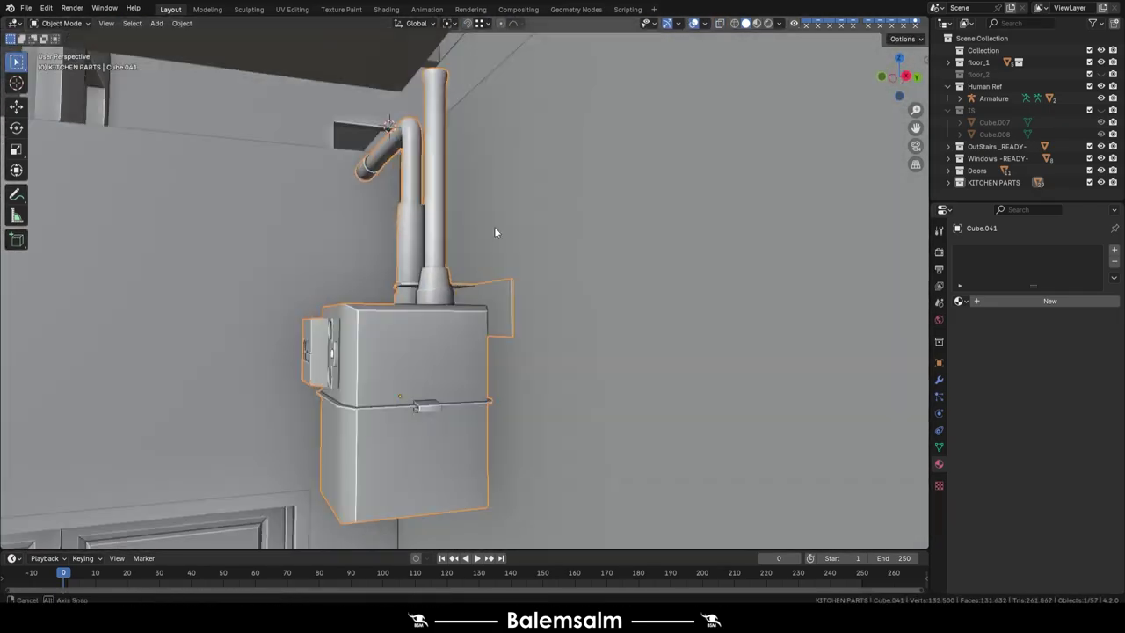
Save the file and add three loop cuts across the meter's front faces below the hinge plate.
{"action": "middle_click_drag", "start_coordinate": [494, 227], "coordinate": [457, 205]}
{"action": "key", "text": "ctrl+s"}
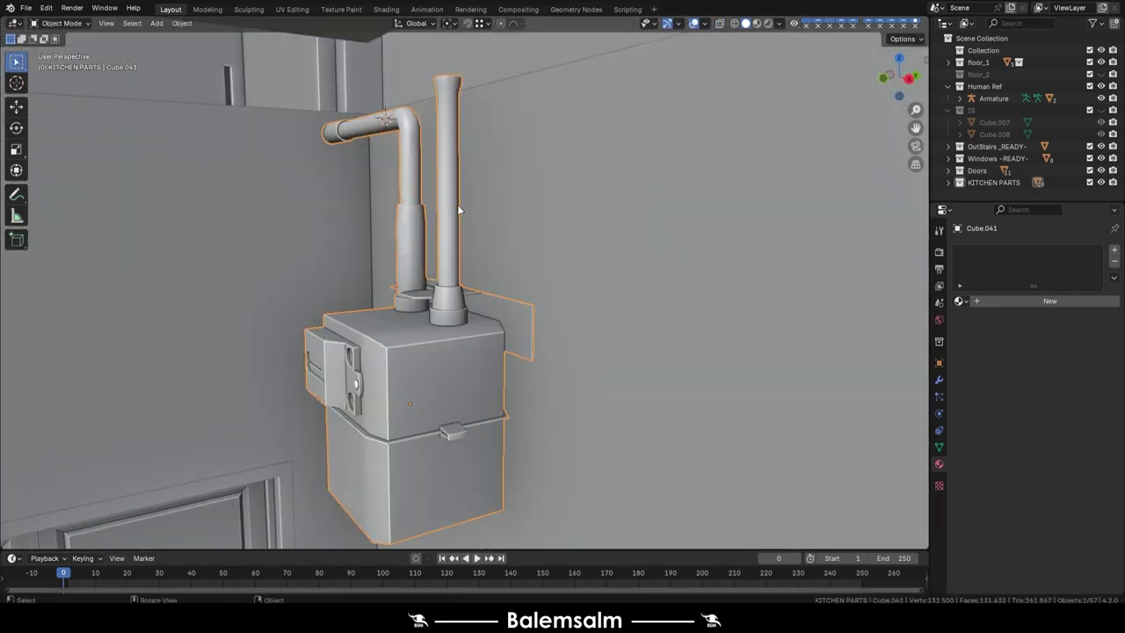
{"action": "mouse_move", "coordinate": [457, 209]}
{"action": "middle_mouse_down"}
{"action": "mouse_move", "coordinate": [648, 259]}
{"action": "mouse_move", "coordinate": [518, 112]}
{"action": "middle_mouse_up"}
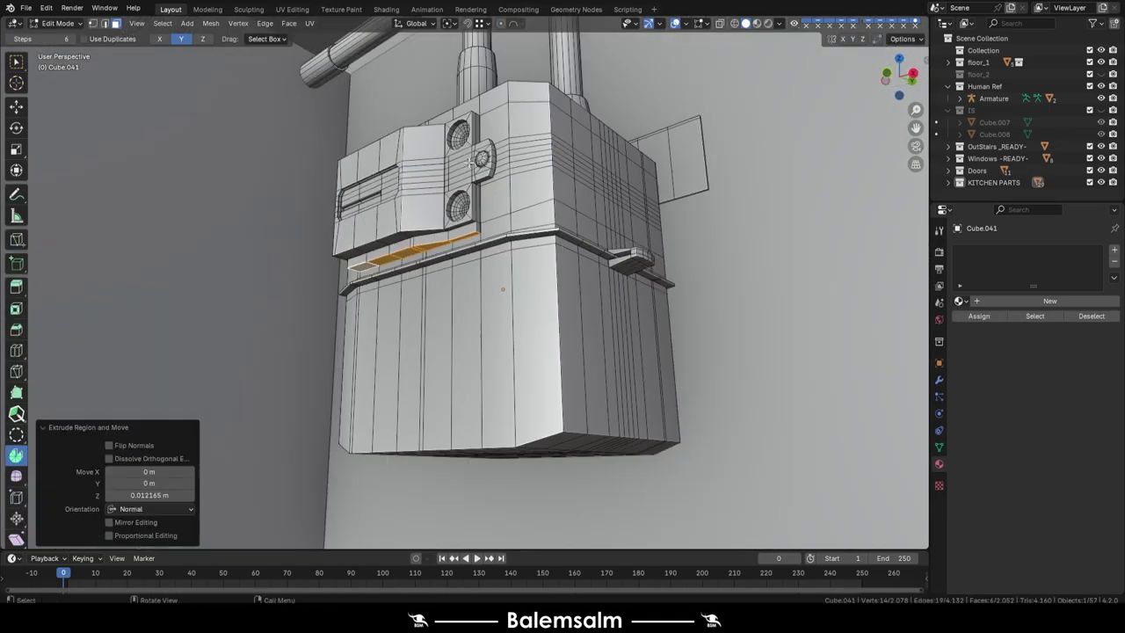
{"action": "key", "text": "KP_Decimal"}
{"action": "key", "text": "ctrl+r"}
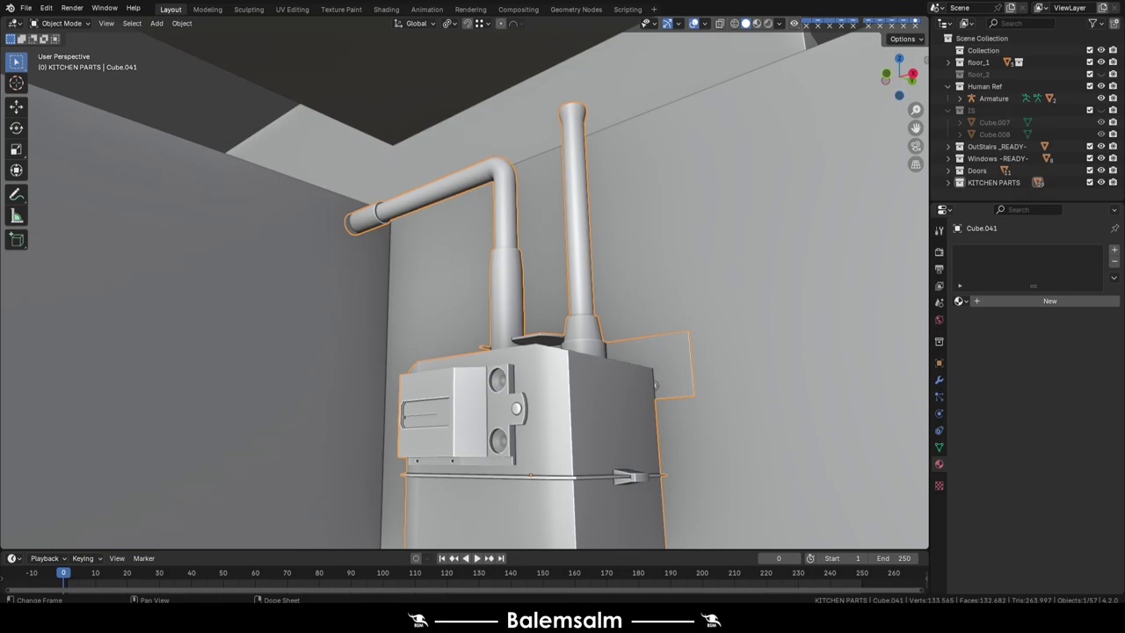
Create a new material for the meter and rename it as its GM material.
{"action": "left_click", "coordinate": [1015, 300]}
{"action": "double_click", "coordinate": [1016, 301]}
{"action": "type", "text": "2048"}
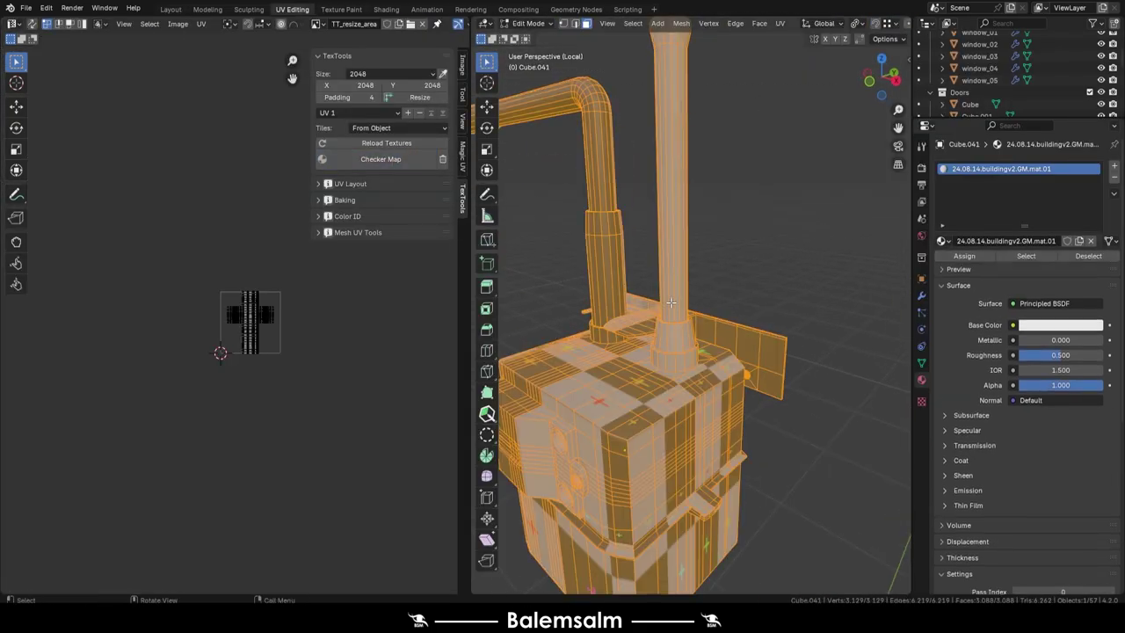
From the front view, select the pillar faces and base edge loops for UV seams.
{"action": "key", "text": "KP_1"}
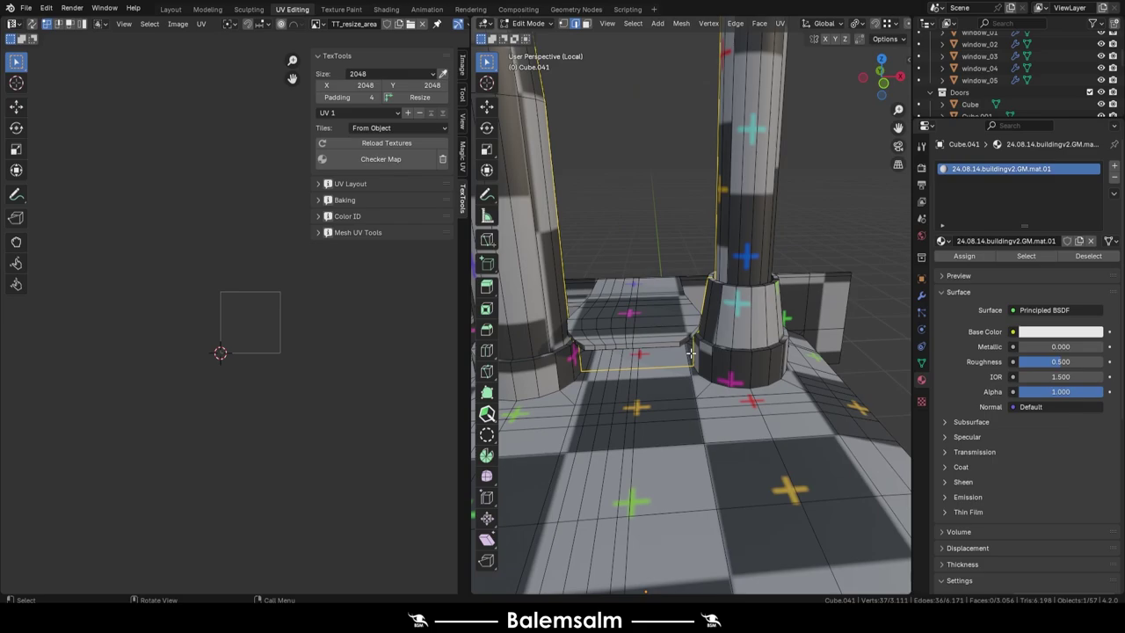
{"action": "left_click_drag", "start_coordinate": [624, 351], "coordinate": [575, 396]}
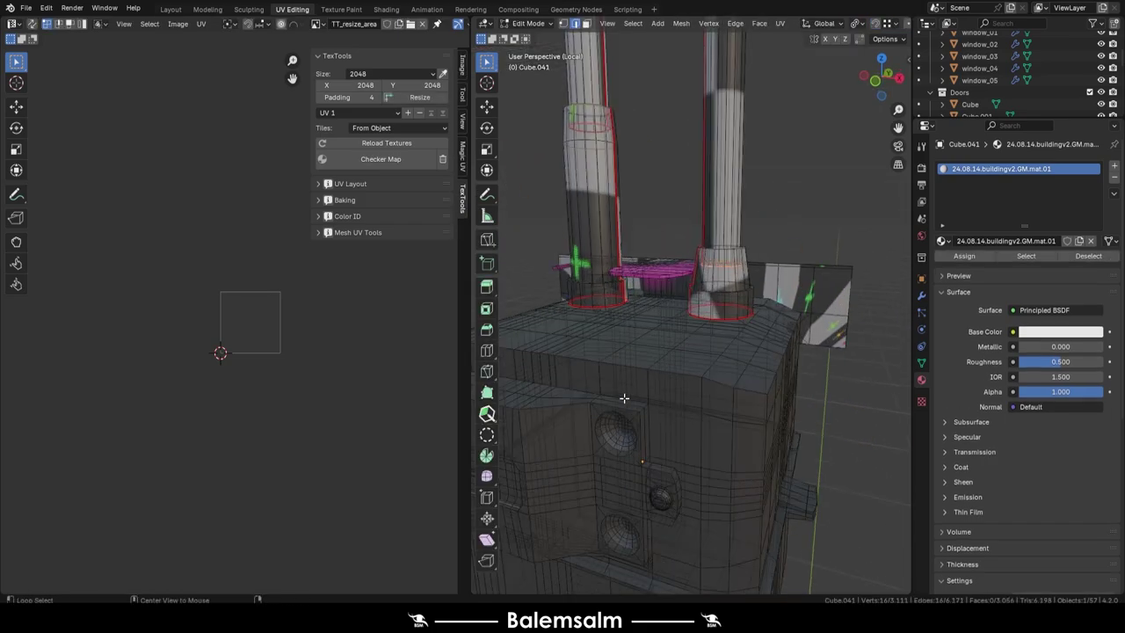
{"action": "left_click", "coordinate": [666, 514], "text": "alt"}
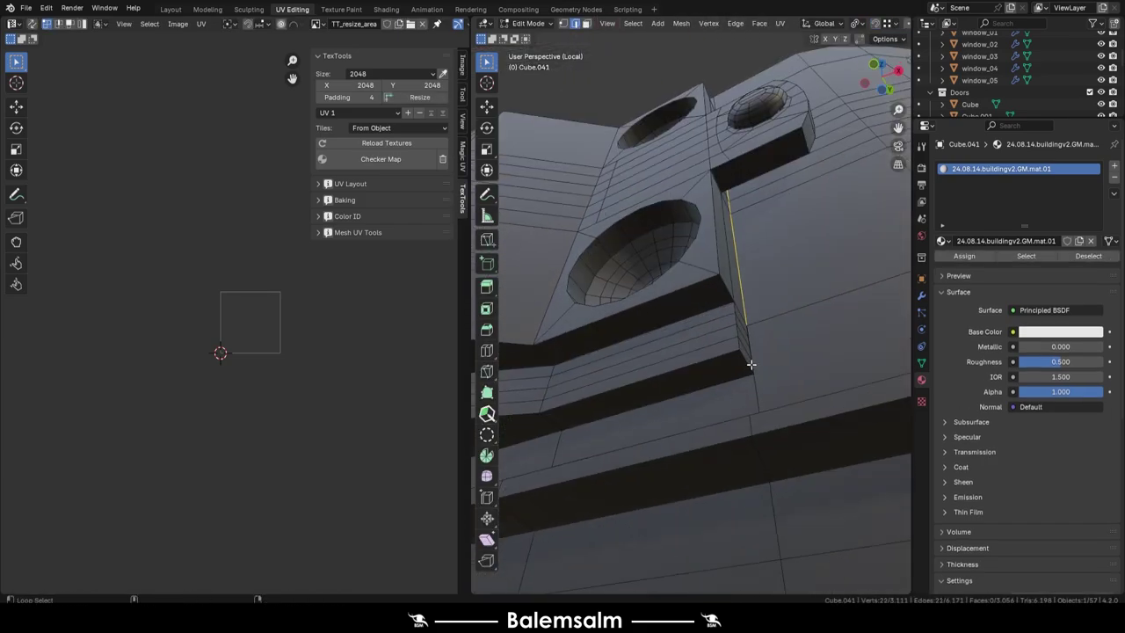
{"action": "middle_click_drag", "start_coordinate": [612, 461], "coordinate": [605, 393]}
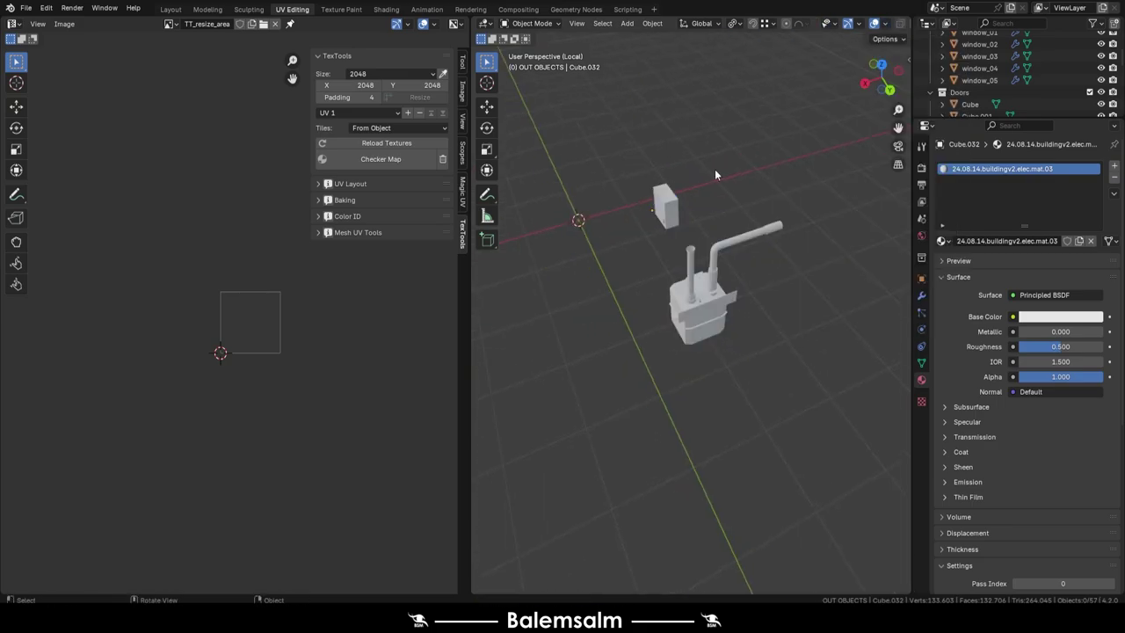
Back in the Layout workspace, save and select the upper floor's slab from an aerial view.
{"action": "left_click", "coordinate": [171, 9]}
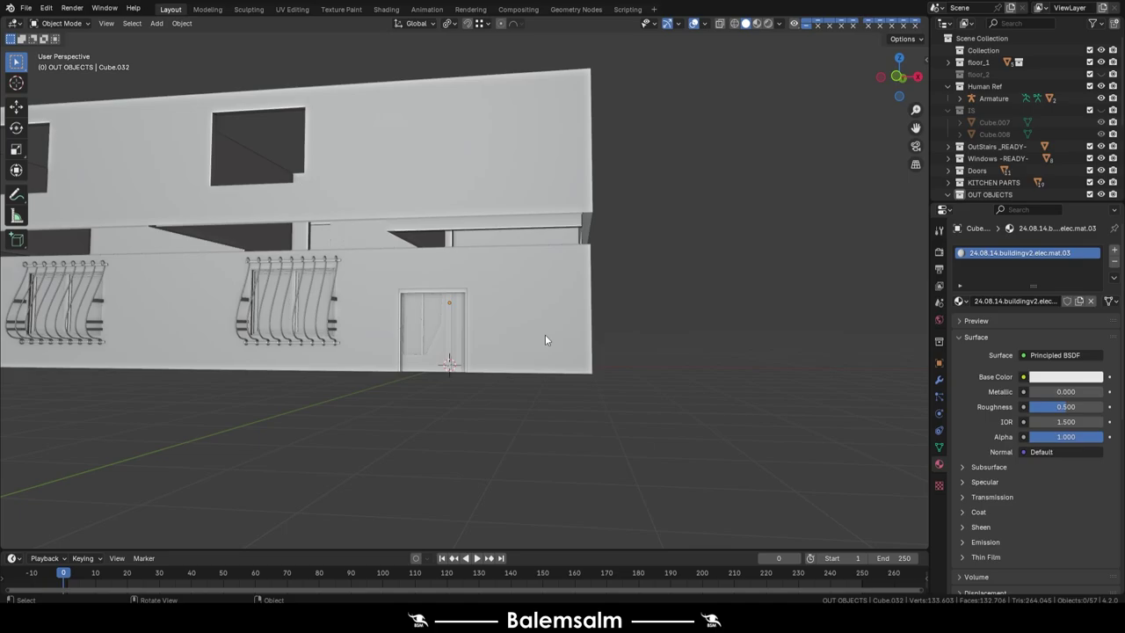
{"action": "key", "text": "ctrl+s"}
{"action": "mouse_move", "coordinate": [544, 340]}
{"action": "middle_mouse_down"}
{"action": "mouse_move", "coordinate": [670, 327]}
{"action": "mouse_move", "coordinate": [486, 263]}
{"action": "middle_mouse_up"}
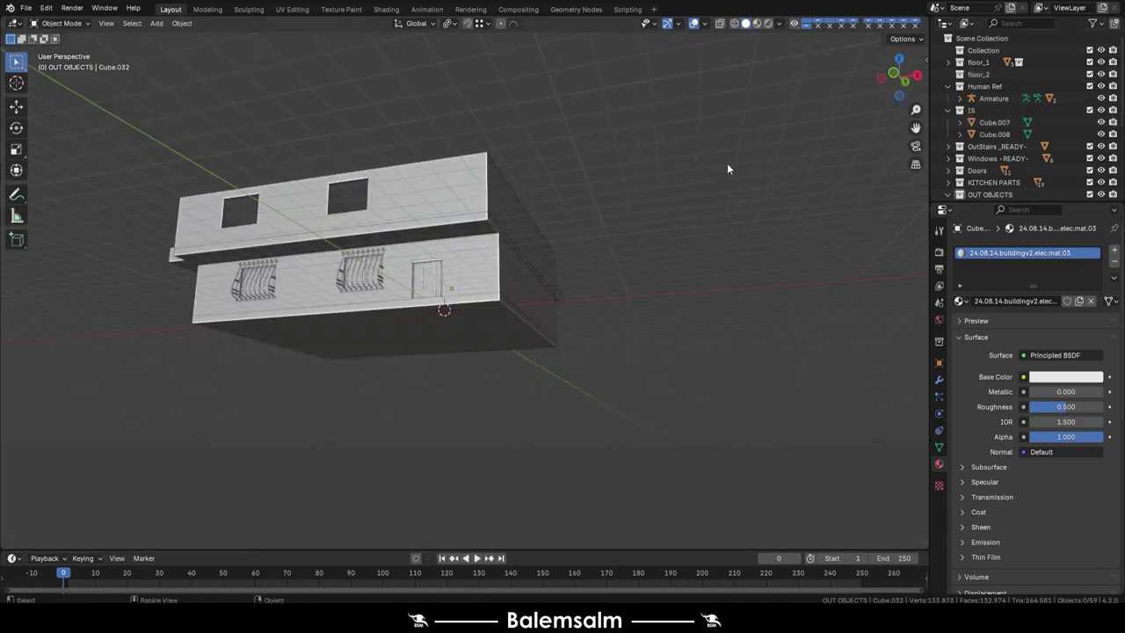
{"action": "mouse_move", "coordinate": [726, 167]}
{"action": "middle_mouse_down"}
{"action": "mouse_move", "coordinate": [564, 233]}
{"action": "mouse_move", "coordinate": [387, 282]}
{"action": "mouse_move", "coordinate": [456, 308]}
{"action": "middle_mouse_up"}
{"action": "left_click", "coordinate": [388, 282]}
{"action": "key", "text": "grave"}
{"action": "key", "text": "ctrl+s"}
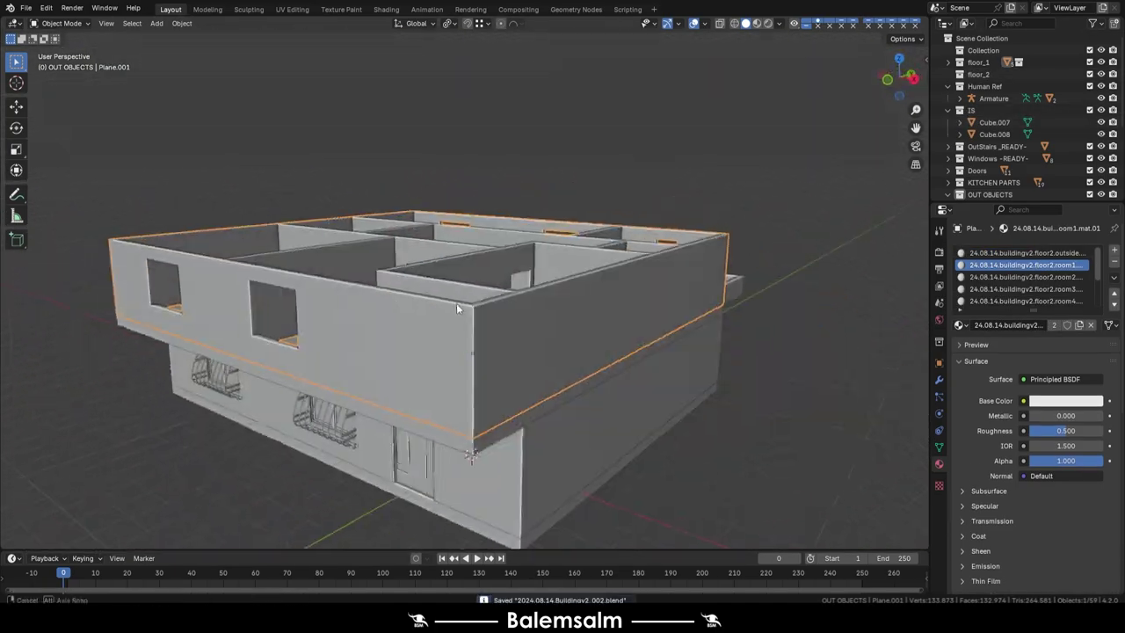
{"action": "mouse_move", "coordinate": [739, 290]}
{"action": "middle_mouse_down"}
{"action": "mouse_move", "coordinate": [527, 334]}
{"action": "mouse_move", "coordinate": [578, 241]}
{"action": "mouse_move", "coordinate": [591, 241]}
{"action": "middle_mouse_up"}
Duplicate the upper floor walls and slab and raise the copy along Z.
{"action": "key", "text": "shift+d"}
{"action": "key", "text": "z"}
{"action": "left_click", "coordinate": [510, 346]}
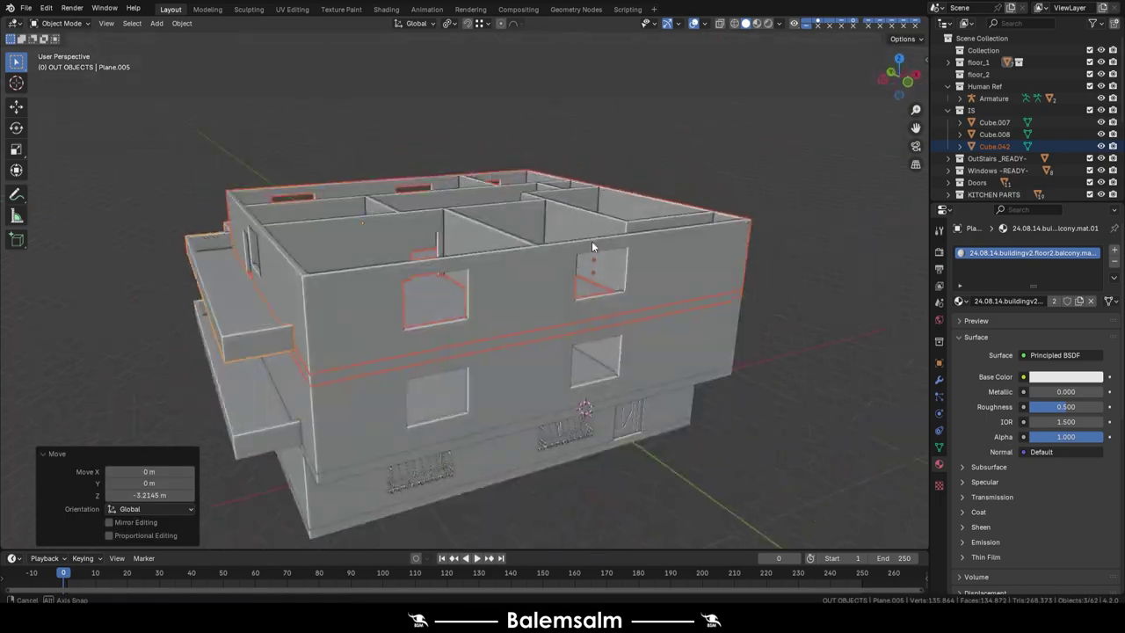
{"action": "left_click", "coordinate": [403, 369]}
{"action": "middle_click_drag", "start_coordinate": [403, 372], "coordinate": [675, 261]}
Duplicate the floor copy again and raise it along Z as another storey.
{"action": "key", "text": "shift+d"}
{"action": "mouse_move", "coordinate": [522, 268]}
{"action": "middle_mouse_down"}
{"action": "mouse_move", "coordinate": [599, 261]}
{"action": "mouse_move", "coordinate": [498, 335]}
{"action": "mouse_move", "coordinate": [326, 421]}
{"action": "mouse_move", "coordinate": [416, 377]}
{"action": "middle_mouse_up"}
{"action": "key", "text": "shift+d"}
{"action": "key", "text": "z"}
{"action": "left_click", "coordinate": [492, 263]}
{"action": "scroll", "coordinate": [535, 259], "scroll_direction": "down", "scroll_amount": 5}
Try duplicating the roof slab, delete the stray copy, and save the file.
{"action": "left_click", "coordinate": [417, 377]}
{"action": "key", "text": "shift+d"}
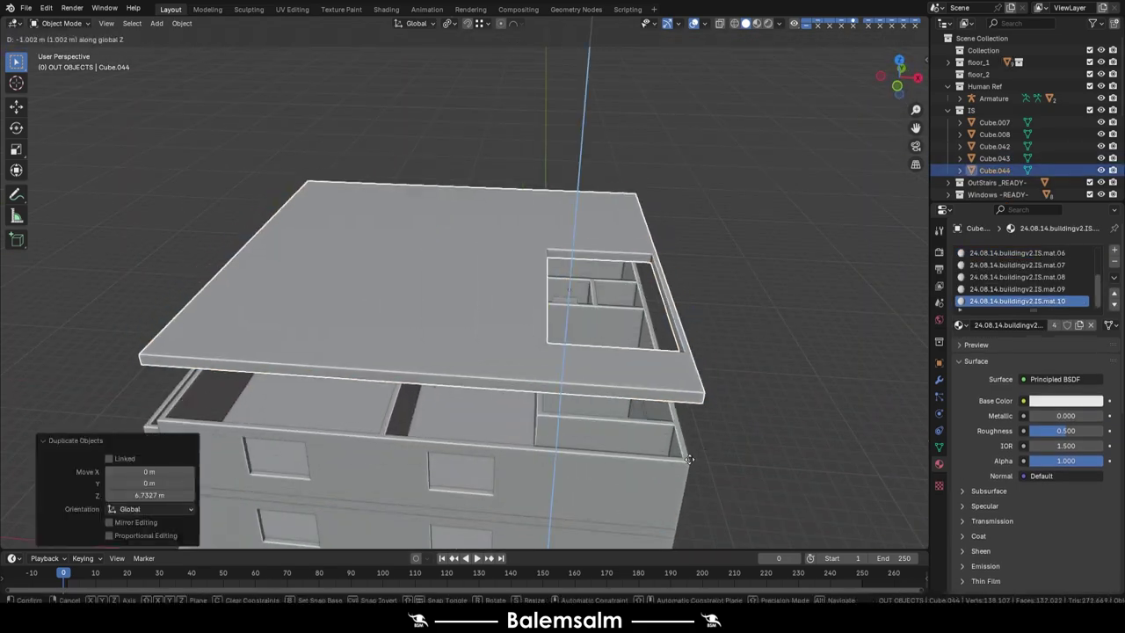
{"action": "mouse_move", "coordinate": [692, 456]}
{"action": "middle_mouse_down"}
{"action": "mouse_move", "coordinate": [589, 355]}
{"action": "mouse_move", "coordinate": [534, 343]}
{"action": "mouse_move", "coordinate": [520, 414]}
{"action": "mouse_move", "coordinate": [662, 326]}
{"action": "mouse_move", "coordinate": [423, 370]}
{"action": "mouse_move", "coordinate": [507, 354]}
{"action": "middle_mouse_up"}
{"action": "scroll", "coordinate": [580, 344], "scroll_direction": "down", "scroll_amount": 3}
{"action": "key", "text": "shift+d"}
{"action": "key", "text": "z"}
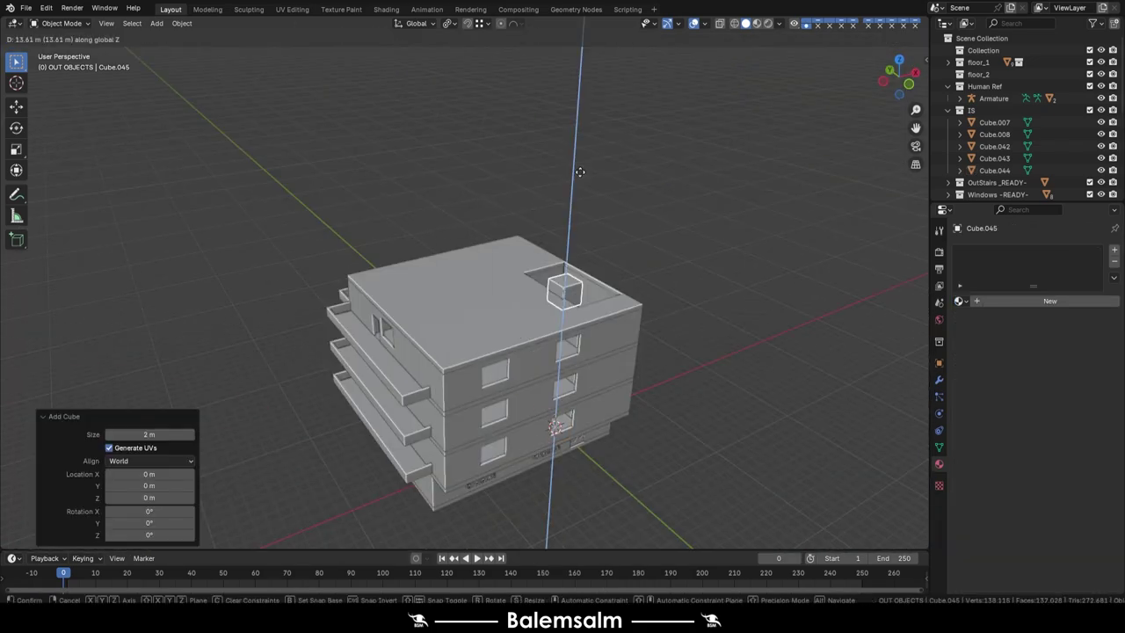
{"action": "key", "text": "Delete"}
{"action": "key", "text": "ctrl+s"}
{"action": "middle_click_drag", "start_coordinate": [582, 247], "coordinate": [618, 245]}
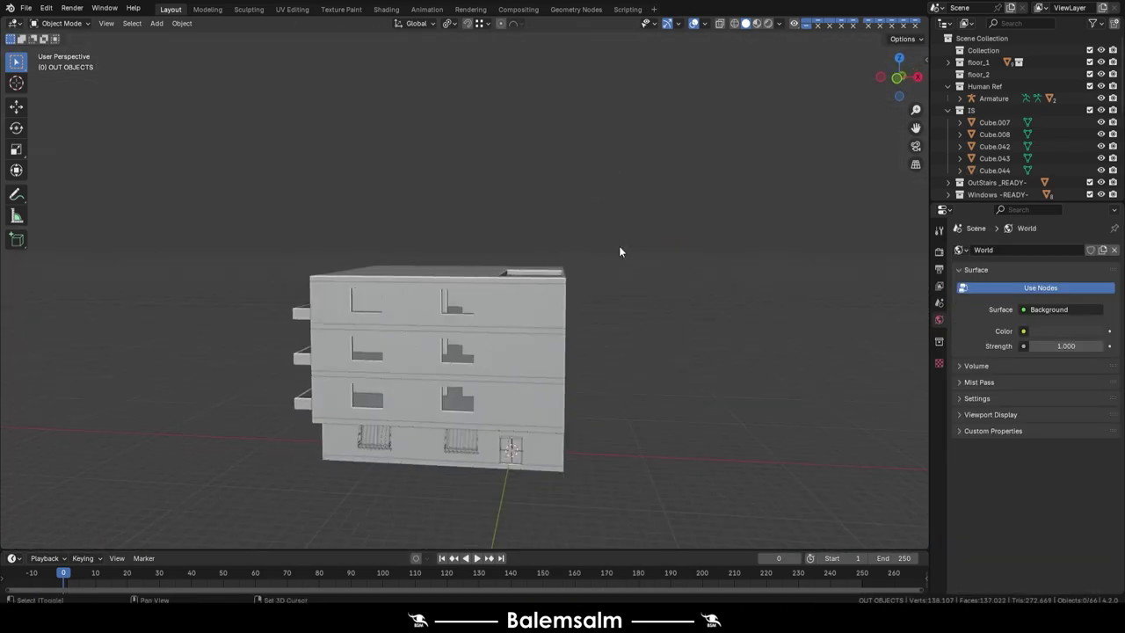
Add a new cube, move it up onto the top floor, and stretch it along Y.
{"action": "key", "text": "shift+a"}
{"action": "key", "text": "g"}
{"action": "key", "text": "z"}
{"action": "left_click", "coordinate": [530, 289]}
{"action": "mouse_move", "coordinate": [515, 379]}
{"action": "middle_mouse_down"}
{"action": "mouse_move", "coordinate": [531, 289]}
{"action": "mouse_move", "coordinate": [366, 222]}
{"action": "mouse_move", "coordinate": [528, 334]}
{"action": "mouse_move", "coordinate": [544, 325]}
{"action": "mouse_move", "coordinate": [614, 336]}
{"action": "middle_mouse_up"}
{"action": "key", "text": "Tab"}
{"action": "key", "text": "g"}
{"action": "key", "text": "y"}
{"action": "scroll", "coordinate": [439, 282], "scroll_direction": "down", "scroll_amount": 4}
{"action": "key", "text": "Tab"}
{"action": "scroll", "coordinate": [564, 353], "scroll_direction": "down", "scroll_amount": 4}
Widen the roof block along X to cover the top floor.
{"action": "left_click", "coordinate": [471, 245]}
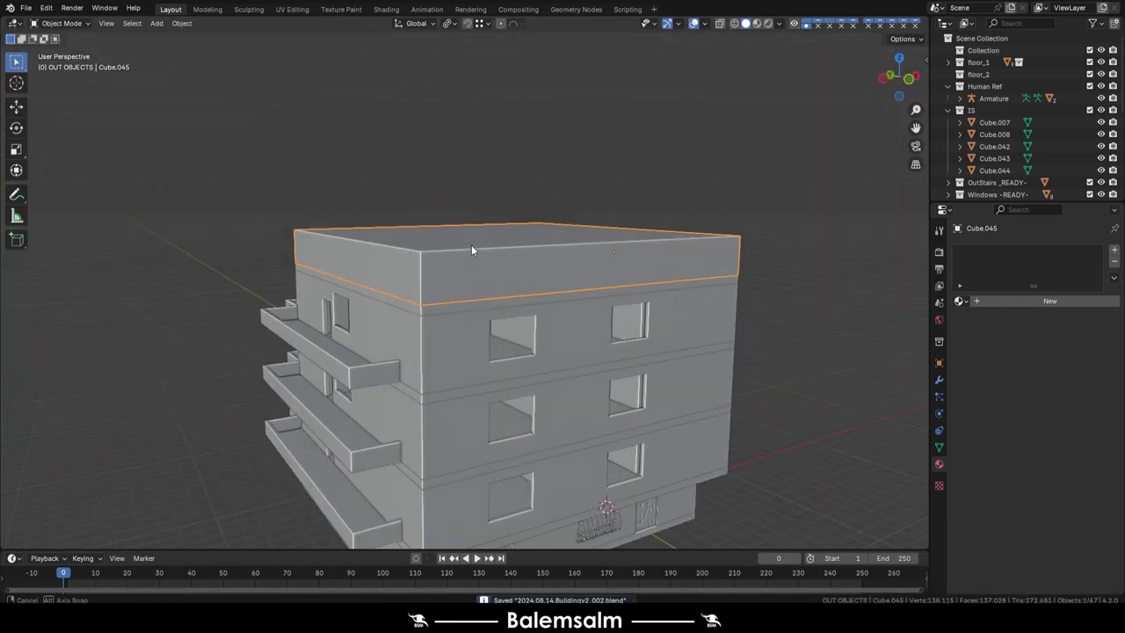
{"action": "key", "text": "Tab"}
{"action": "scroll", "coordinate": [471, 245], "scroll_direction": "up", "scroll_amount": 4}
{"action": "key", "text": "s"}
{"action": "key", "text": "x"}
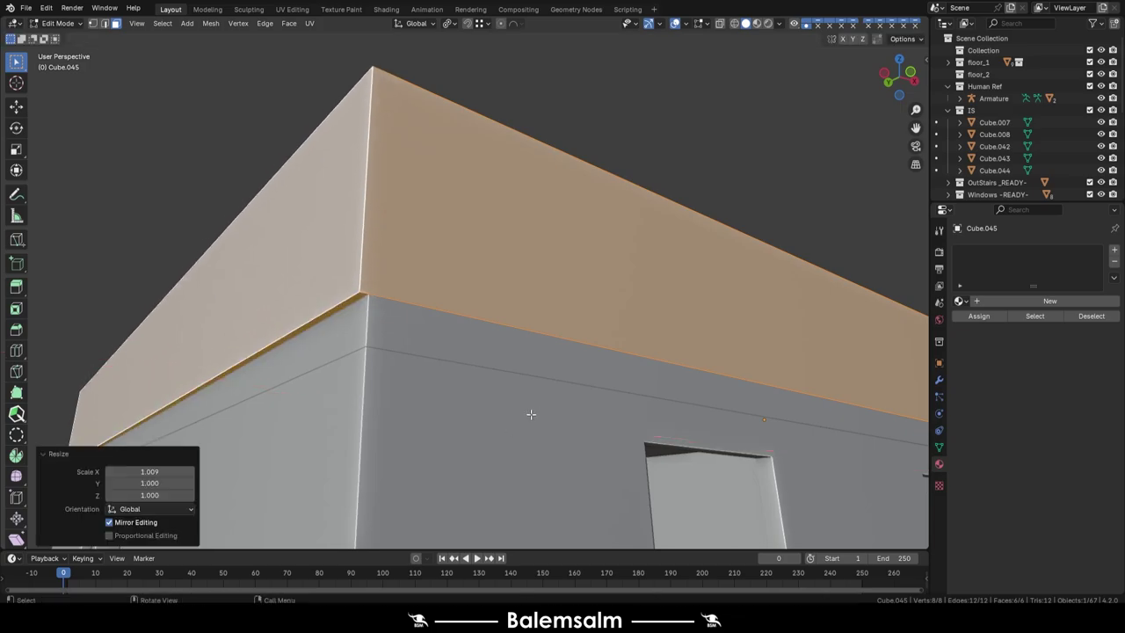
{"action": "left_click", "coordinate": [514, 425]}
{"action": "middle_click_drag", "start_coordinate": [514, 425], "coordinate": [472, 291]}
Loop-cut the roof down its middle and raise the ridge edge along Z into a gable.
{"action": "key", "text": "ctrl+r"}
{"action": "left_click", "coordinate": [396, 407]}
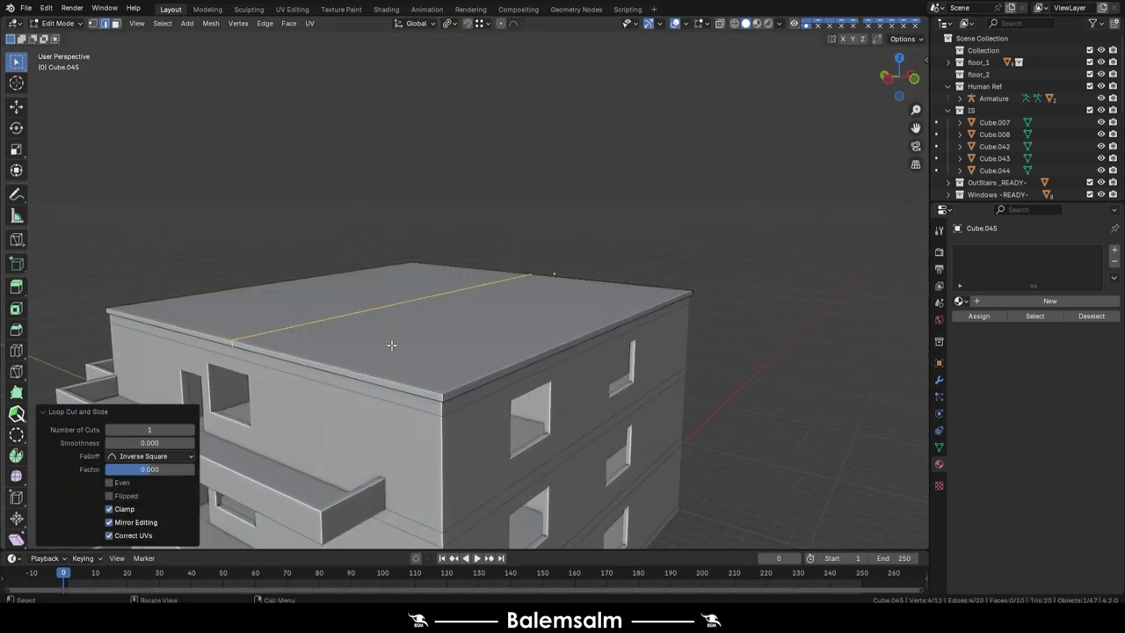
{"action": "key", "text": "2"}
{"action": "key", "text": "g"}
{"action": "key", "text": "z"}
{"action": "left_click", "coordinate": [483, 299]}
{"action": "scroll", "coordinate": [665, 296], "scroll_direction": "down", "scroll_amount": 4}
{"action": "middle_click_drag", "start_coordinate": [665, 296], "coordinate": [528, 299]}
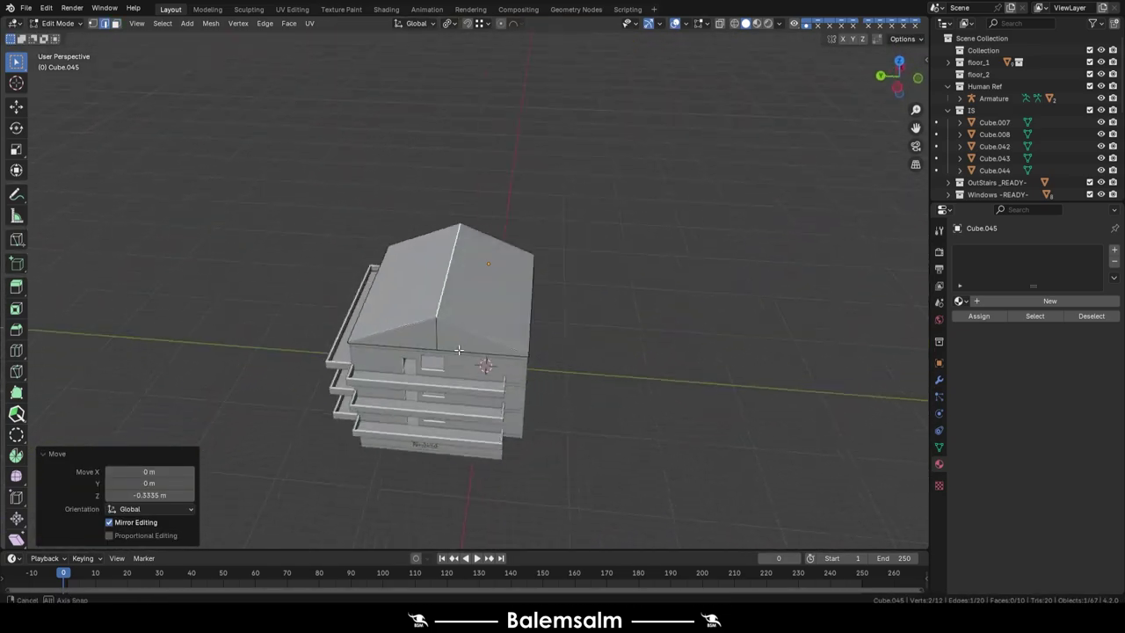
{"action": "scroll", "coordinate": [458, 295], "scroll_direction": "up", "scroll_amount": 5}
Scale the roof slopes along X for a slight overhang and inspect the finished roof.
{"action": "left_click", "coordinate": [458, 295]}
{"action": "scroll", "coordinate": [527, 316], "scroll_direction": "up", "scroll_amount": 4}
{"action": "key", "text": "s"}
{"action": "key", "text": "x"}
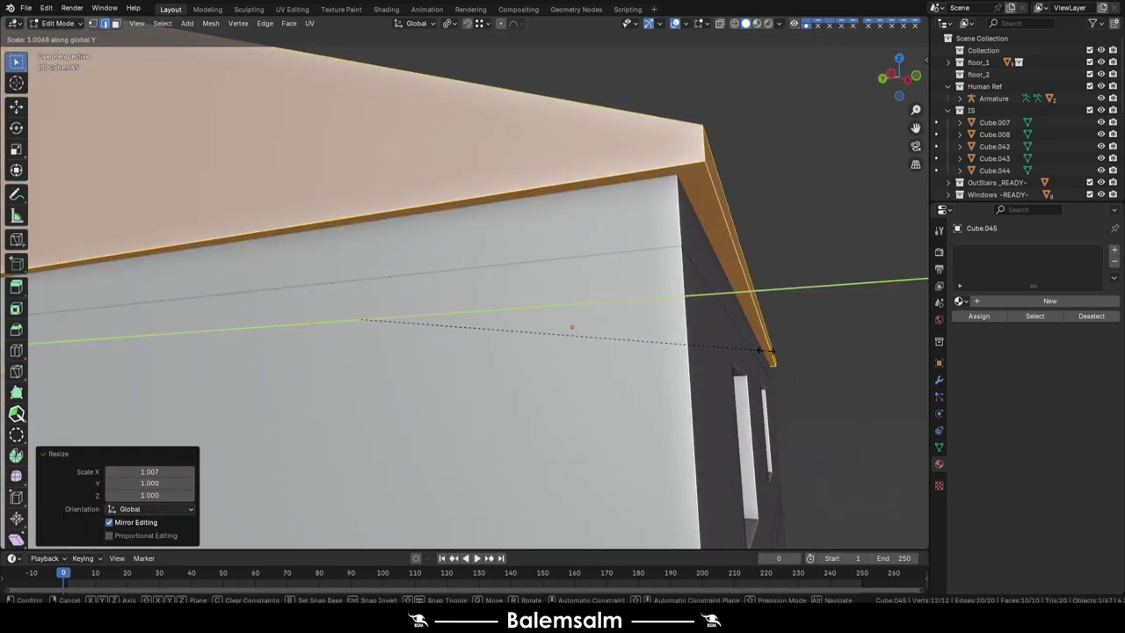
{"action": "left_click", "coordinate": [761, 350]}
{"action": "scroll", "coordinate": [761, 349], "scroll_direction": "down", "scroll_amount": 5}
{"action": "key", "text": "Tab"}
{"action": "mouse_move", "coordinate": [515, 278]}
{"action": "middle_mouse_down"}
{"action": "mouse_move", "coordinate": [603, 376]}
{"action": "mouse_move", "coordinate": [722, 341]}
{"action": "middle_mouse_up"}
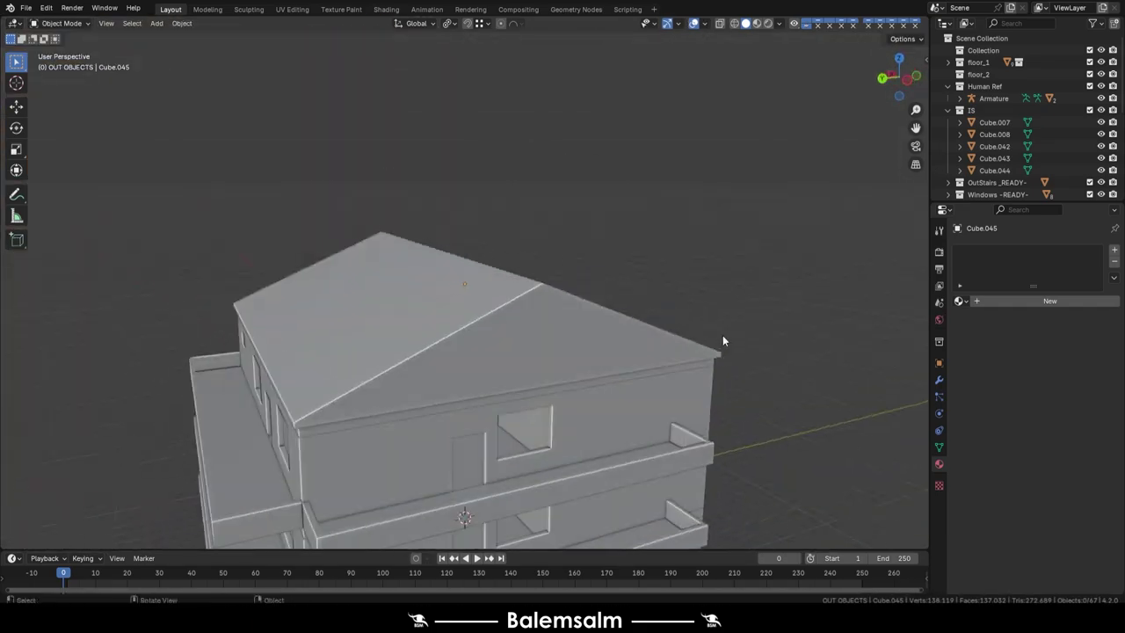
{"action": "scroll", "coordinate": [722, 341], "scroll_direction": "down", "scroll_amount": 4}
{"action": "middle_click_drag", "start_coordinate": [533, 339], "coordinate": [413, 314]}
{"action": "scroll", "coordinate": [414, 313], "scroll_direction": "up", "scroll_amount": 3}
{"action": "scroll", "coordinate": [474, 387], "scroll_direction": "up", "scroll_amount": 3}
Delete the wall band below the roof and move the roof block vertically.
{"action": "left_click", "coordinate": [474, 386]}
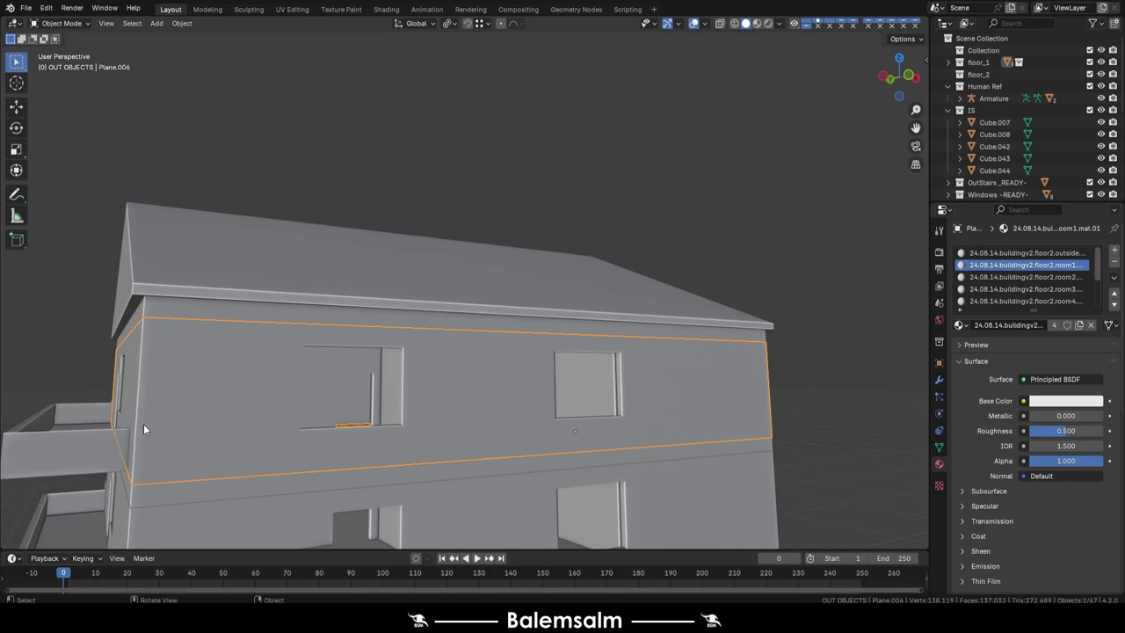
{"action": "key", "text": "Delete"}
{"action": "key", "text": "g"}
{"action": "key", "text": "z"}
{"action": "scroll", "coordinate": [476, 331], "scroll_direction": "down", "scroll_amount": 5}
Select the top floor block, save the file and view the roof.
{"action": "mouse_move", "coordinate": [476, 332]}
{"action": "middle_mouse_down"}
{"action": "mouse_move", "coordinate": [346, 365]}
{"action": "mouse_move", "coordinate": [563, 330]}
{"action": "middle_mouse_up"}
{"action": "left_click", "coordinate": [563, 330]}
{"action": "mouse_move", "coordinate": [642, 365]}
{"action": "middle_mouse_down"}
{"action": "mouse_move", "coordinate": [387, 283]}
{"action": "mouse_move", "coordinate": [683, 268]}
{"action": "middle_mouse_up"}
{"action": "scroll", "coordinate": [380, 325], "scroll_direction": "up", "scroll_amount": 4}
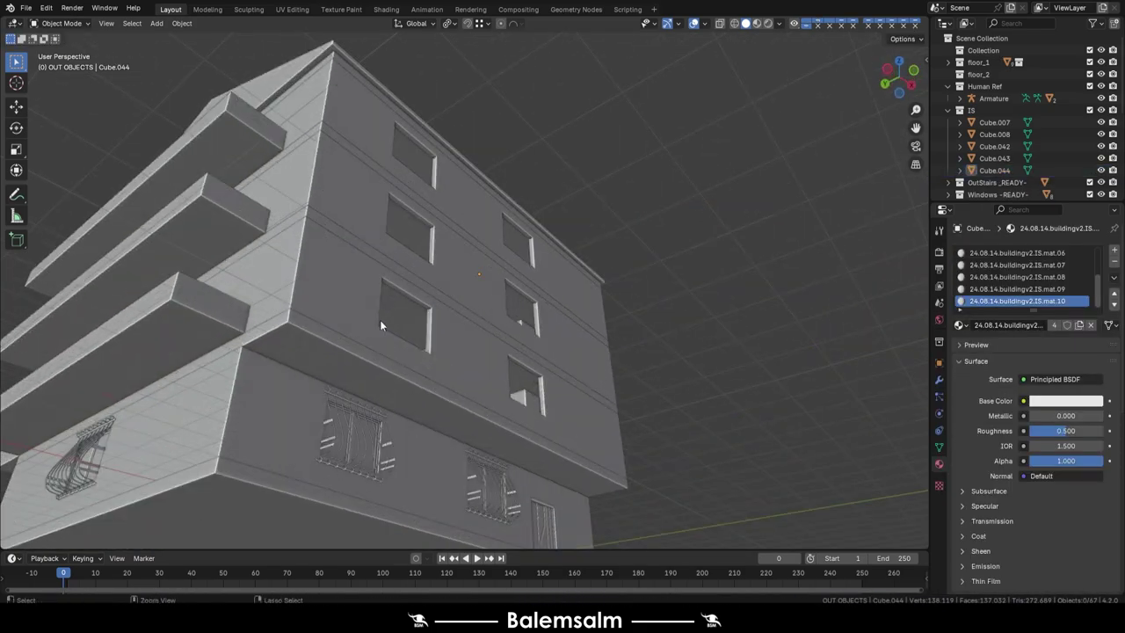
{"action": "key", "text": "ctrl+s"}
{"action": "middle_click_drag", "start_coordinate": [379, 325], "coordinate": [386, 361]}
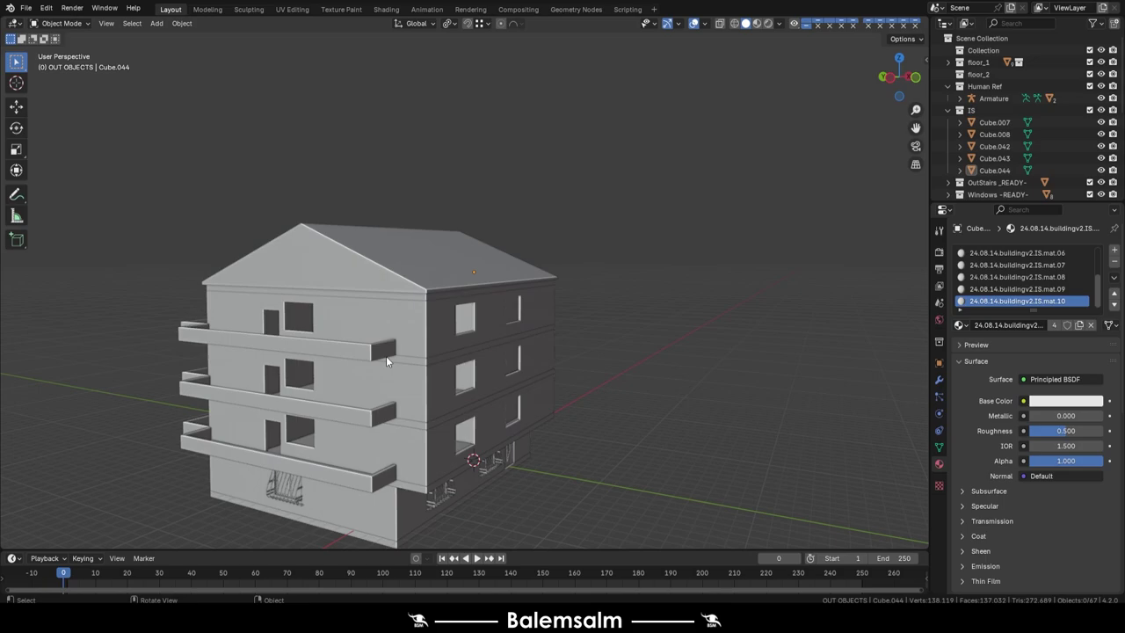
{"action": "scroll", "coordinate": [470, 251], "scroll_direction": "up", "scroll_amount": 4}
{"action": "middle_click_drag", "start_coordinate": [470, 252], "coordinate": [573, 232]}
Add a cube raised above the roof and shrink it to a small size.
{"action": "key", "text": "shift+a"}
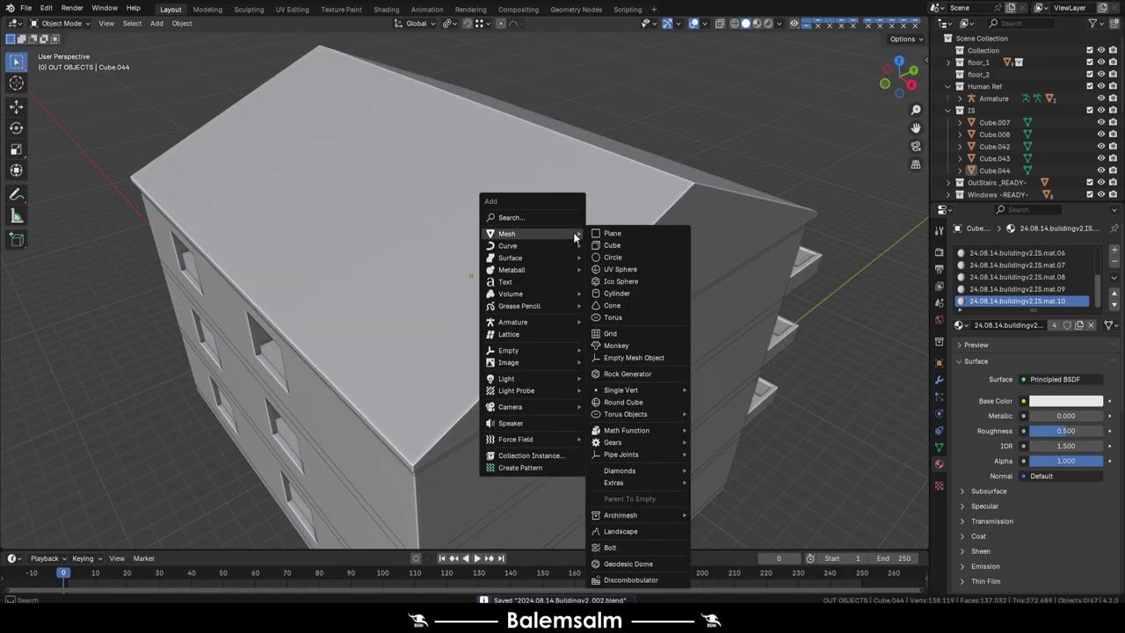
{"action": "left_click", "coordinate": [658, 246]}
{"action": "key", "text": "g"}
{"action": "key", "text": "z"}
{"action": "left_click", "coordinate": [605, 174]}
{"action": "mouse_move", "coordinate": [604, 181]}
{"action": "middle_mouse_down"}
{"action": "mouse_move", "coordinate": [525, 362]}
{"action": "mouse_move", "coordinate": [533, 342]}
{"action": "middle_mouse_up"}
{"action": "key", "text": "Tab"}
{"action": "key", "text": "s"}
{"action": "left_click", "coordinate": [533, 342]}
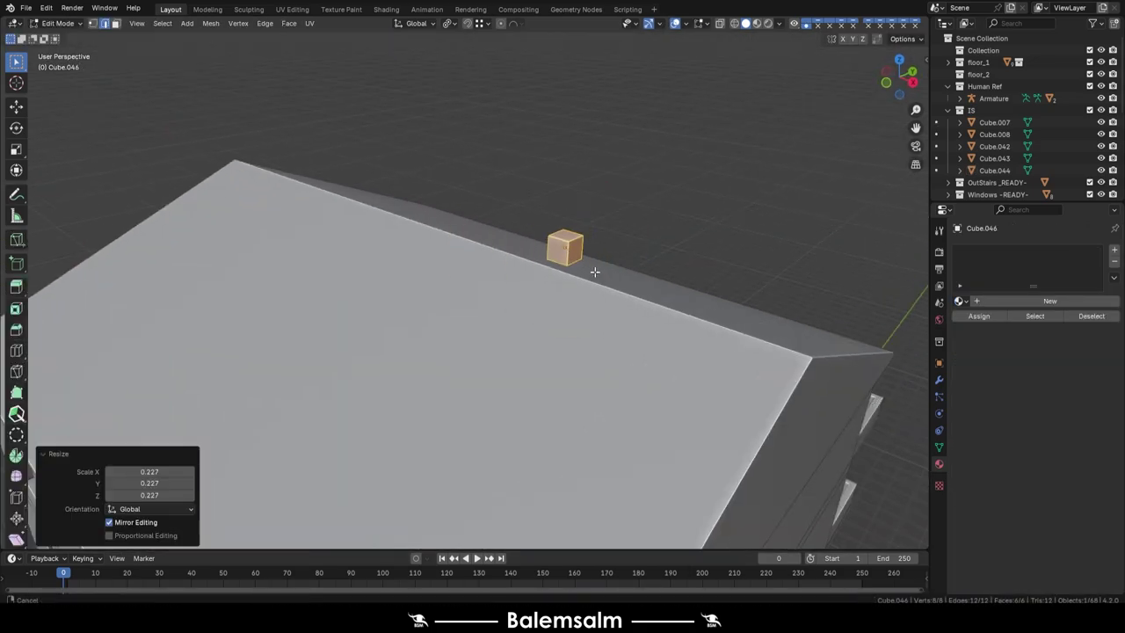
Flatten the cube on Z and narrow it on X into a thin slab.
{"action": "scroll", "coordinate": [532, 343], "scroll_direction": "up", "scroll_amount": 4}
{"action": "key", "text": "s"}
{"action": "key", "text": "z"}
{"action": "left_click", "coordinate": [532, 343]}
{"action": "middle_click_drag", "start_coordinate": [616, 369], "coordinate": [741, 449]}
{"action": "key", "text": "s"}
{"action": "key", "text": "x"}
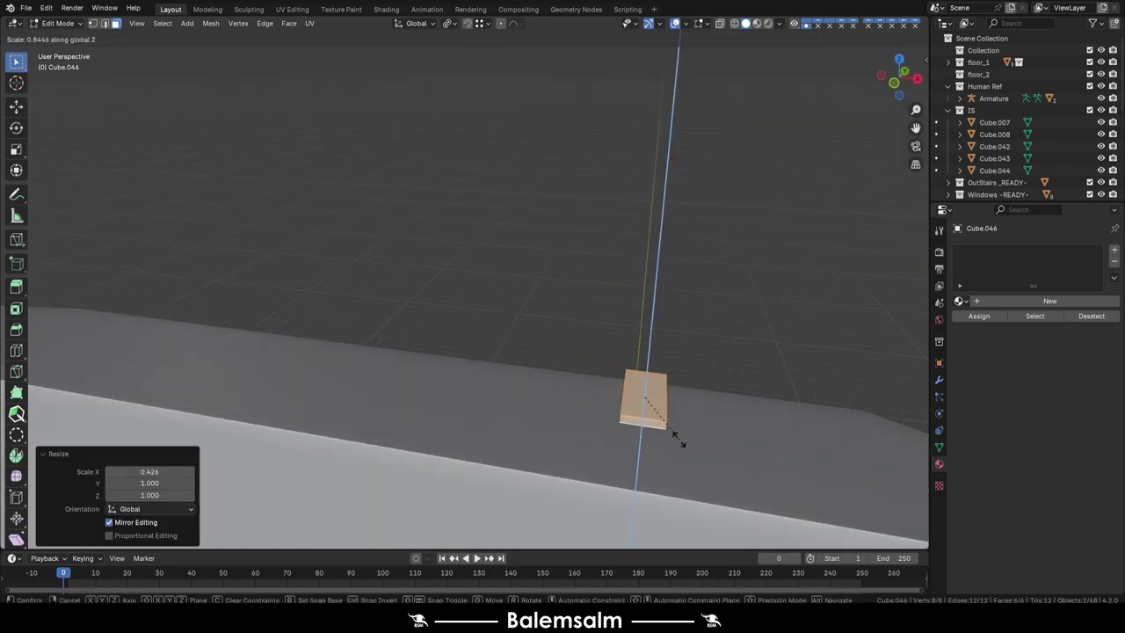
{"action": "left_click", "coordinate": [677, 438]}
Reset the slab's origin and loop-cut it into a curved tile shape.
{"action": "key", "text": "Tab"}
{"action": "right_click", "coordinate": [290, 251]}
{"action": "left_click", "coordinate": [474, 339]}
{"action": "mouse_move", "coordinate": [582, 381]}
{"action": "middle_mouse_down"}
{"action": "mouse_move", "coordinate": [607, 416]}
{"action": "mouse_move", "coordinate": [523, 481]}
{"action": "mouse_move", "coordinate": [606, 419]}
{"action": "middle_mouse_up"}
{"action": "key", "text": "g"}
{"action": "key", "text": "Tab"}
{"action": "key", "text": "ctrl+r"}
{"action": "scroll", "coordinate": [523, 482], "scroll_direction": "up", "scroll_amount": 1}
{"action": "left_click", "coordinate": [523, 482]}
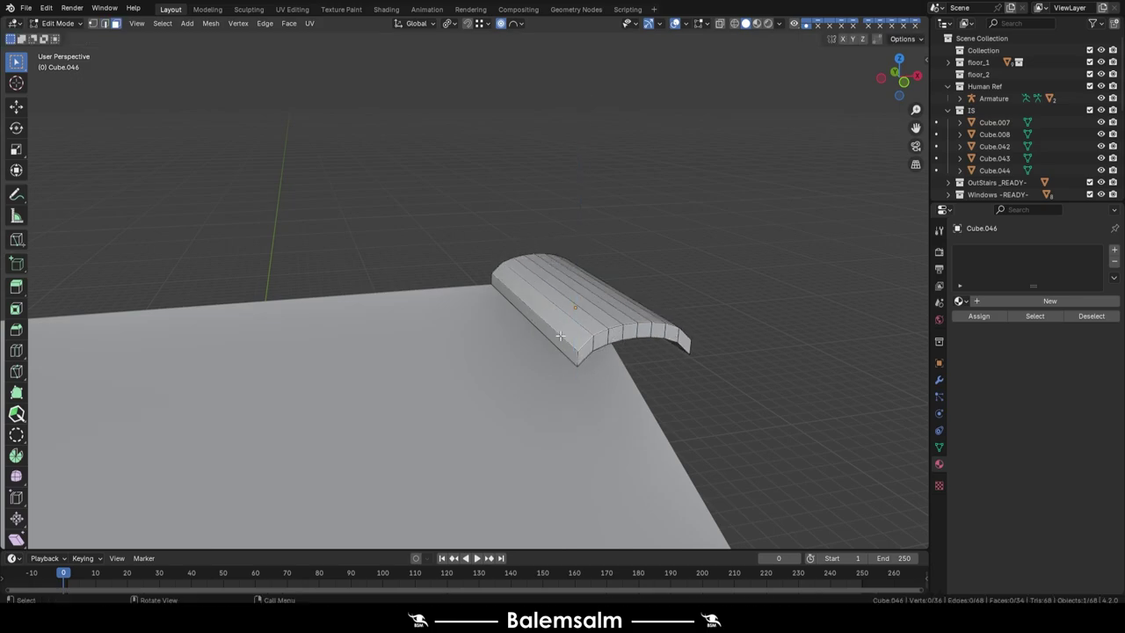
{"action": "left_click", "coordinate": [536, 355]}
{"action": "key", "text": "Tab"}
Tilt the tile -20° to the roof pitch and place it on the slope.
{"action": "key", "text": "KP_3"}
{"action": "key", "text": "r"}
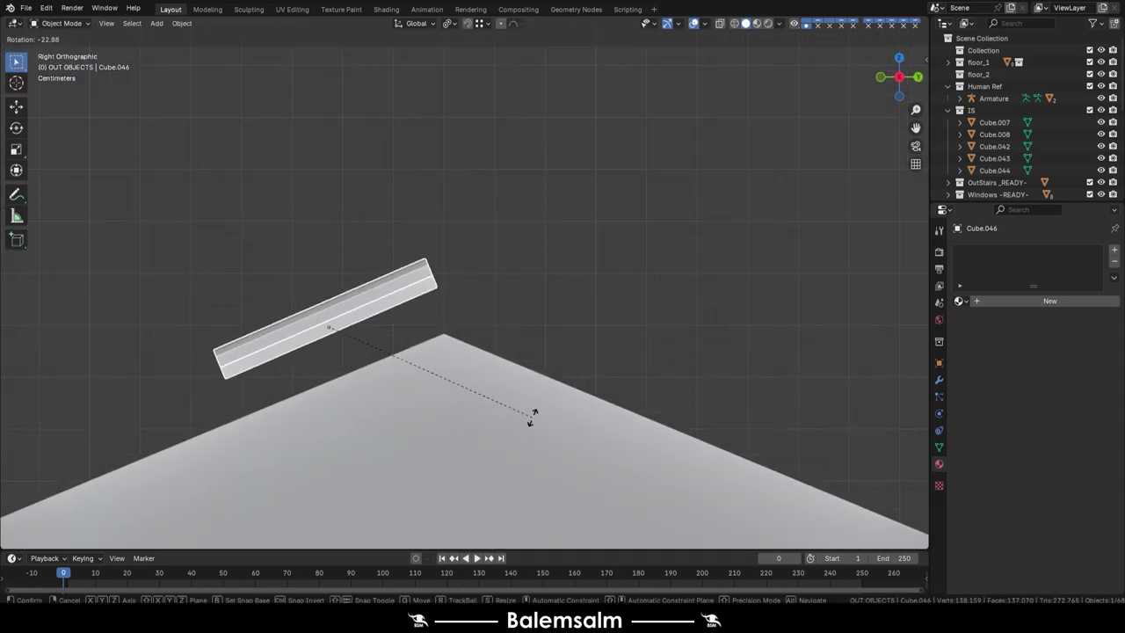
{"action": "left_click", "coordinate": [439, 388]}
{"action": "key", "text": "g"}
{"action": "key", "text": "Escape"}
{"action": "key", "text": "ctrl+z"}
{"action": "key", "text": "r"}
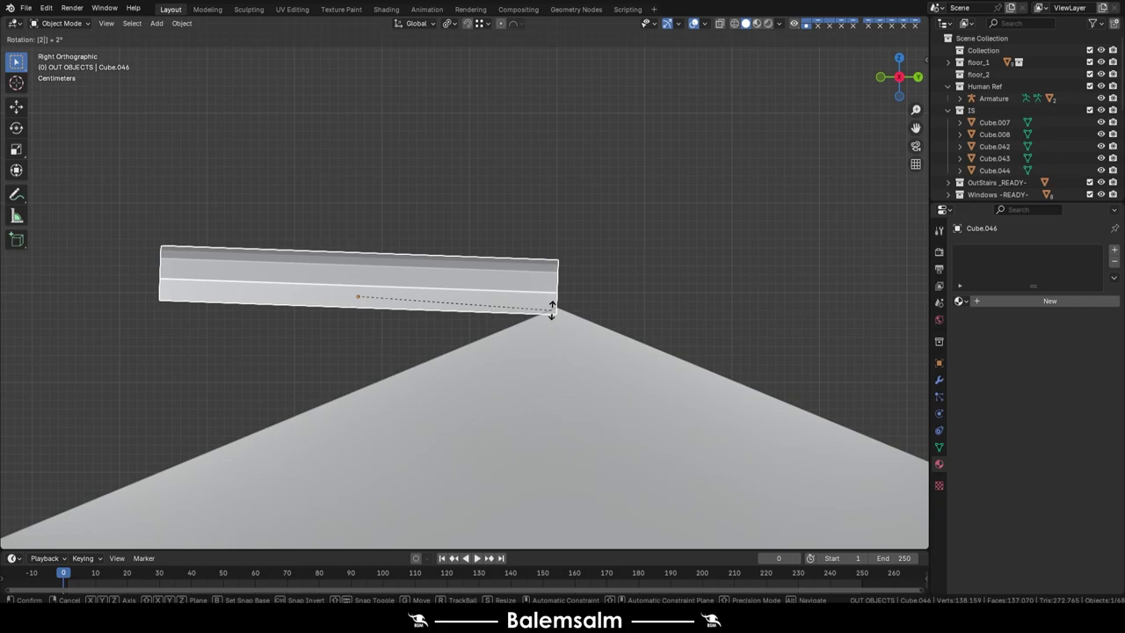
{"action": "key", "text": "Return"}
{"action": "key", "text": "g"}
{"action": "left_click", "coordinate": [597, 346]}
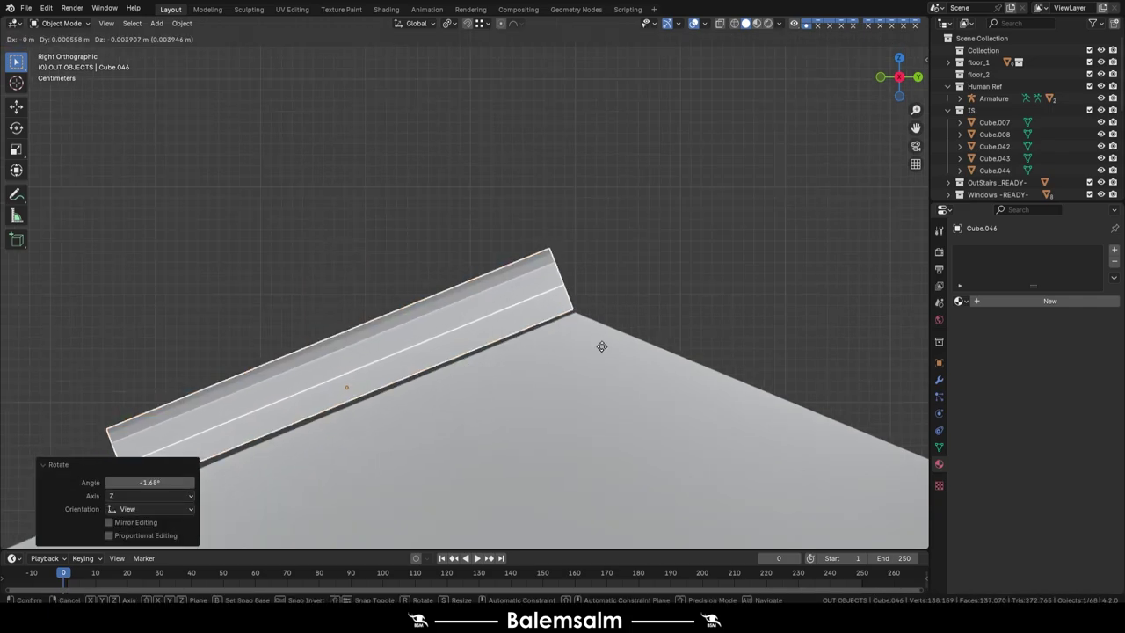
{"action": "scroll", "coordinate": [598, 347], "scroll_direction": "up", "scroll_amount": 2}
{"action": "key", "text": "r"}
Add a loop cut across the tile, scale it into a lip, and shift it along Y.
{"action": "key", "text": "Tab"}
{"action": "middle_click_drag", "start_coordinate": [741, 314], "coordinate": [489, 279]}
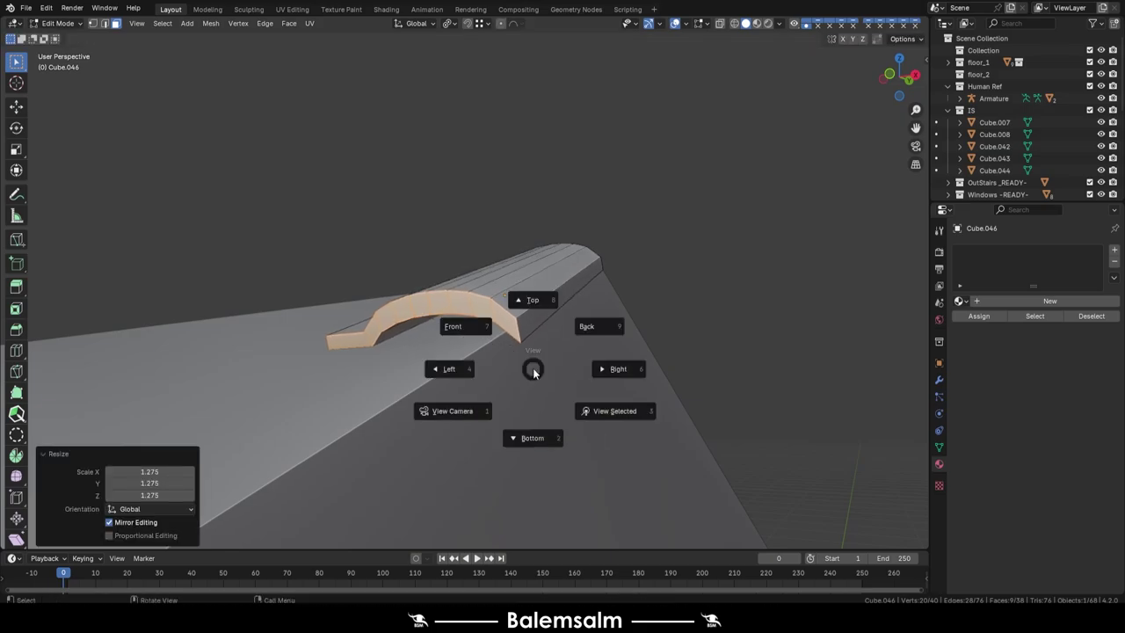
{"action": "left_click", "coordinate": [577, 371]}
{"action": "middle_click_drag", "start_coordinate": [577, 372], "coordinate": [440, 387]}
{"action": "key", "text": "ctrl+r"}
{"action": "left_click", "coordinate": [422, 360]}
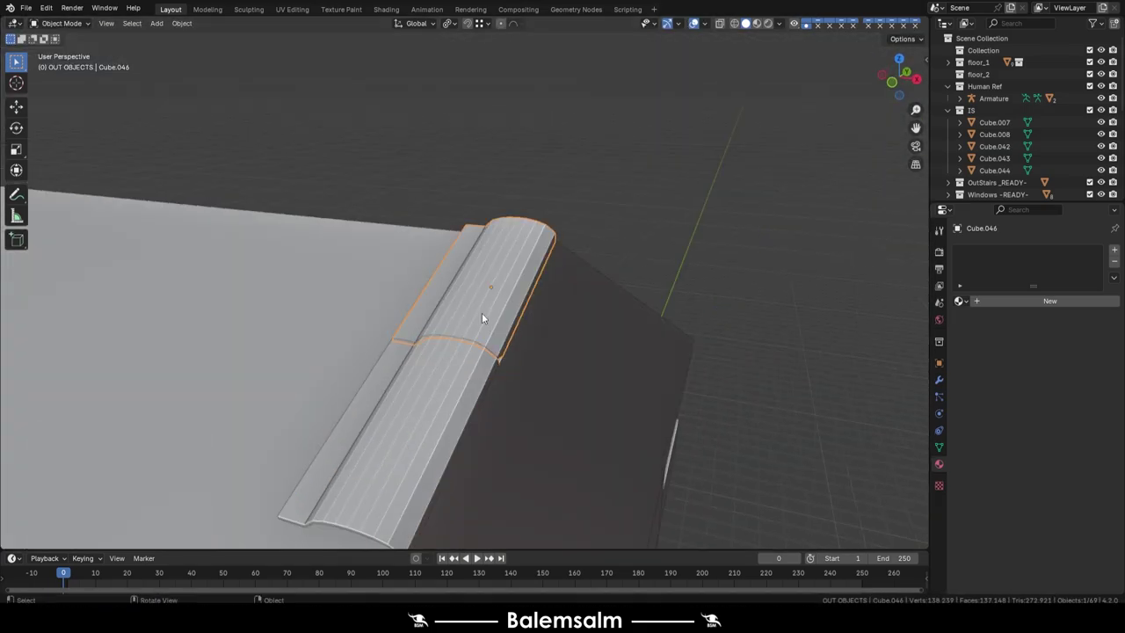
{"action": "key", "text": "s"}
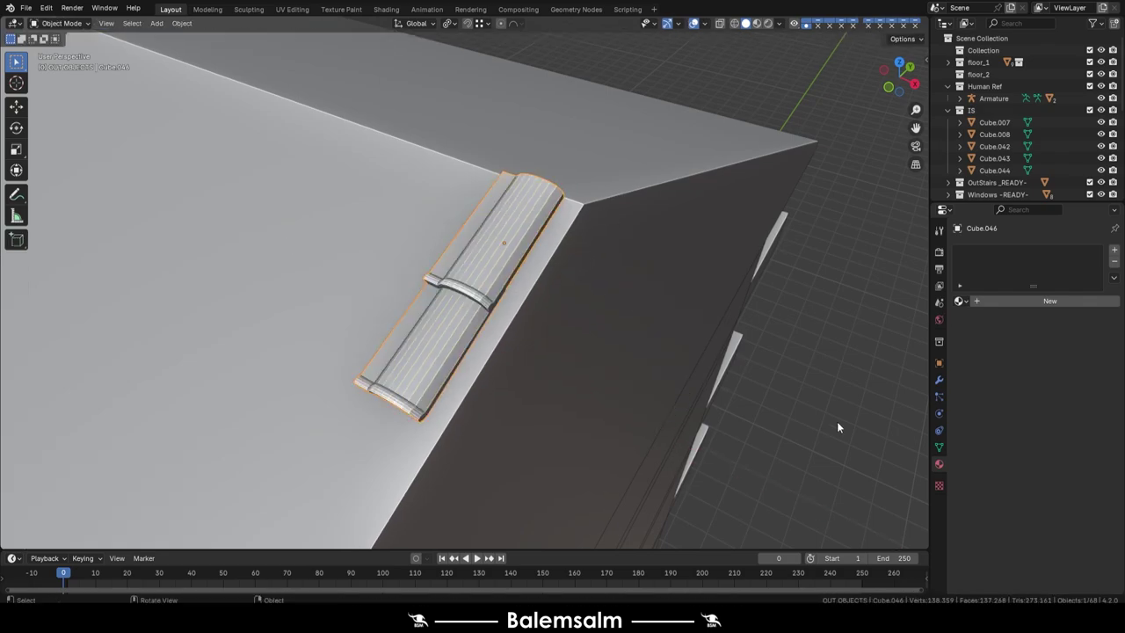
{"action": "key", "text": "g"}
{"action": "key", "text": "y"}
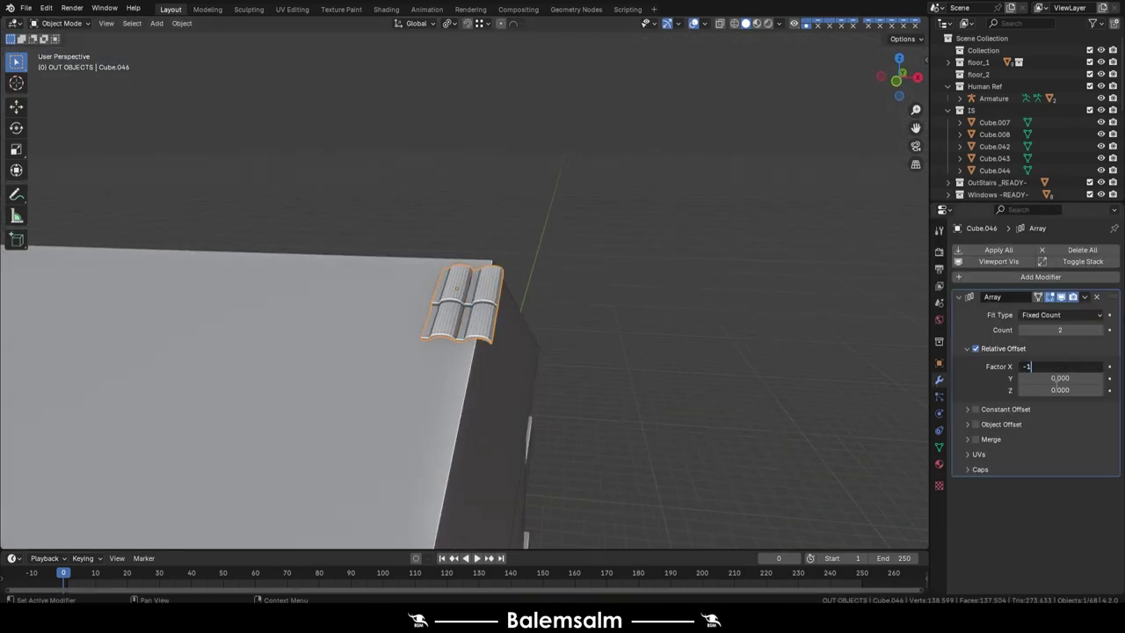
Set the array offset to 0.04 and reverse the second array's direction with -1.
{"action": "type", "text": ".04"}
{"action": "key", "text": "Return"}
{"action": "scroll", "coordinate": [378, 343], "scroll_direction": "up", "scroll_amount": 8}
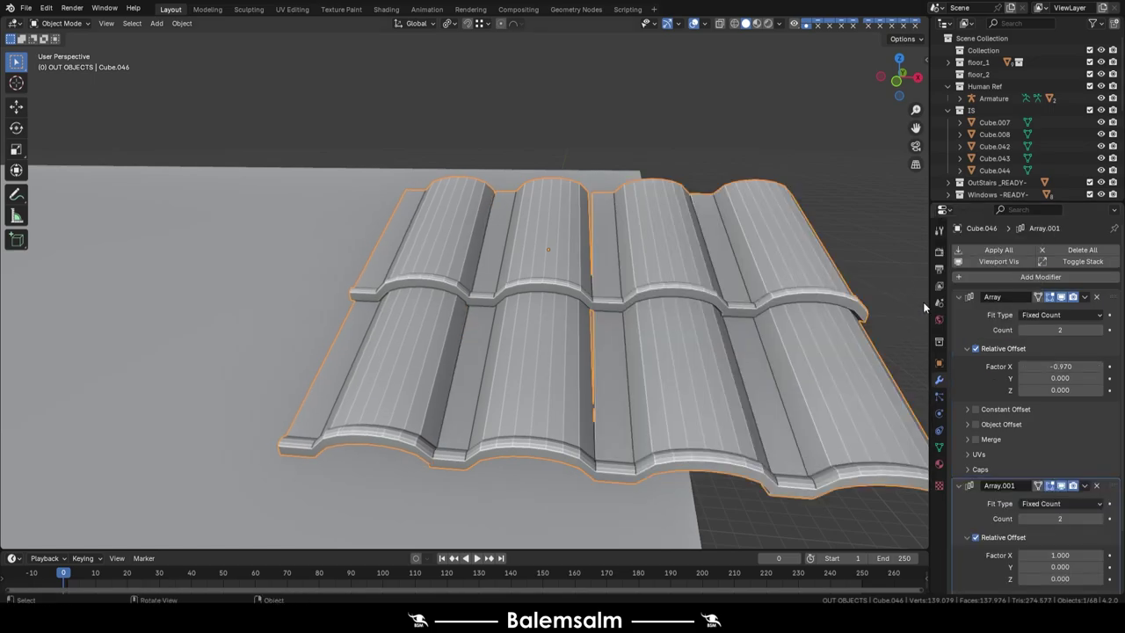
{"action": "type", "text": "-1"}
{"action": "key", "text": "Return"}
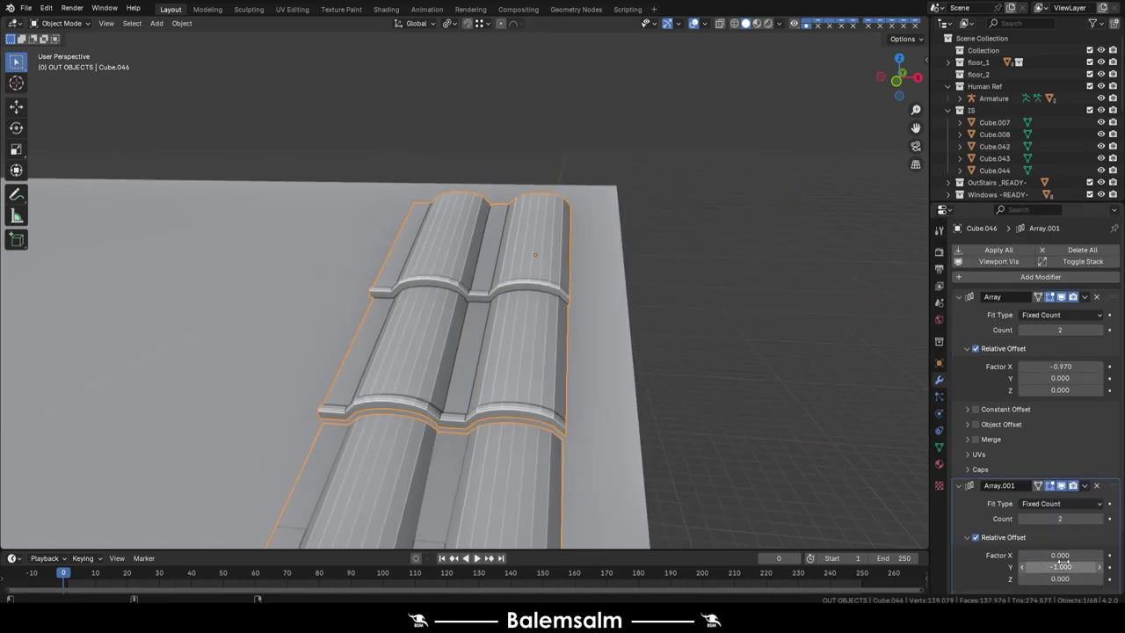
Reposition the tile from the right side view.
{"action": "key", "text": "grave"}
{"action": "left_click", "coordinate": [597, 377]}
{"action": "key", "text": "g"}
{"action": "left_click", "coordinate": [615, 360]}
{"action": "key", "text": "r"}
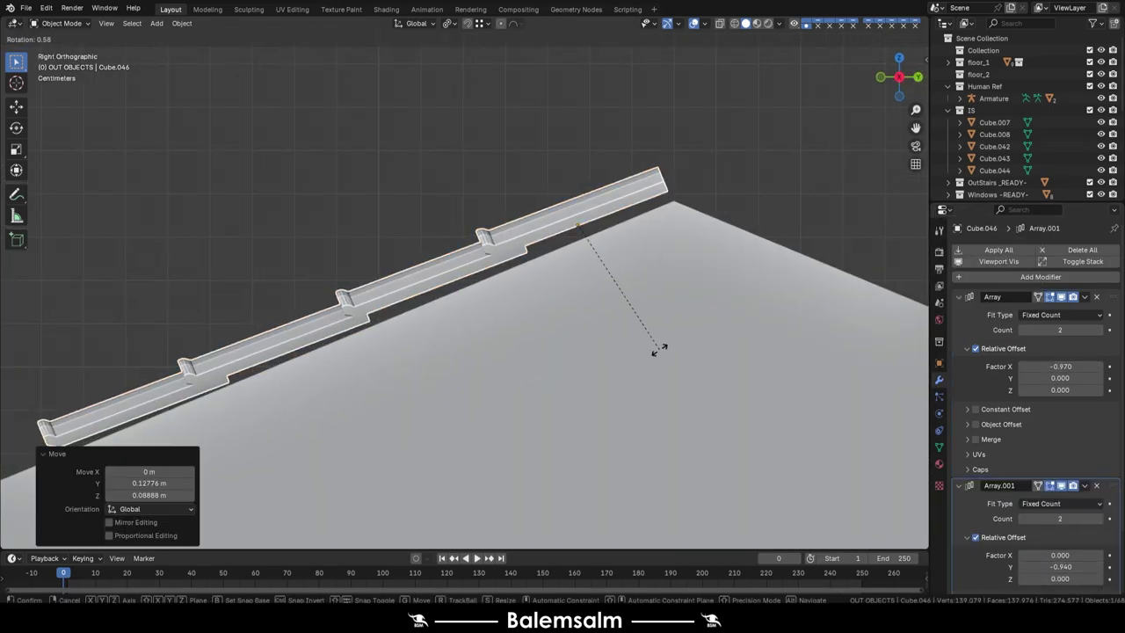
{"action": "middle_click_drag", "start_coordinate": [660, 358], "coordinate": [507, 318]}
Raise the tile array counts, starting at 9 rows, until tiles span the slope.
{"action": "left_click_drag", "start_coordinate": [1059, 519], "coordinate": [1089, 519]}
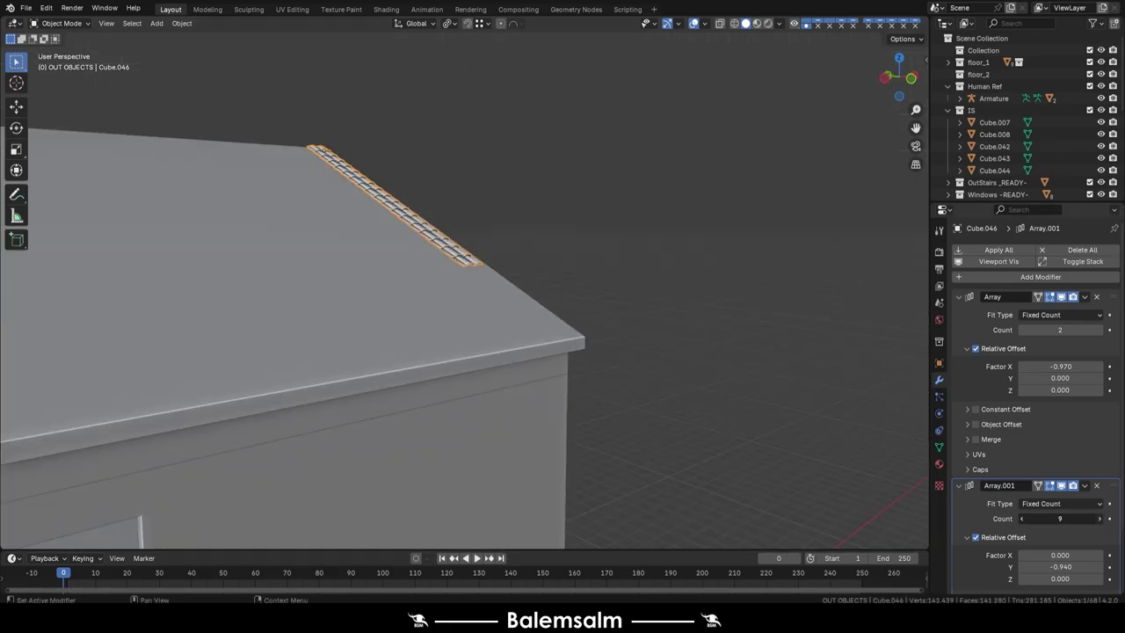
{"action": "key", "text": "KP_3"}
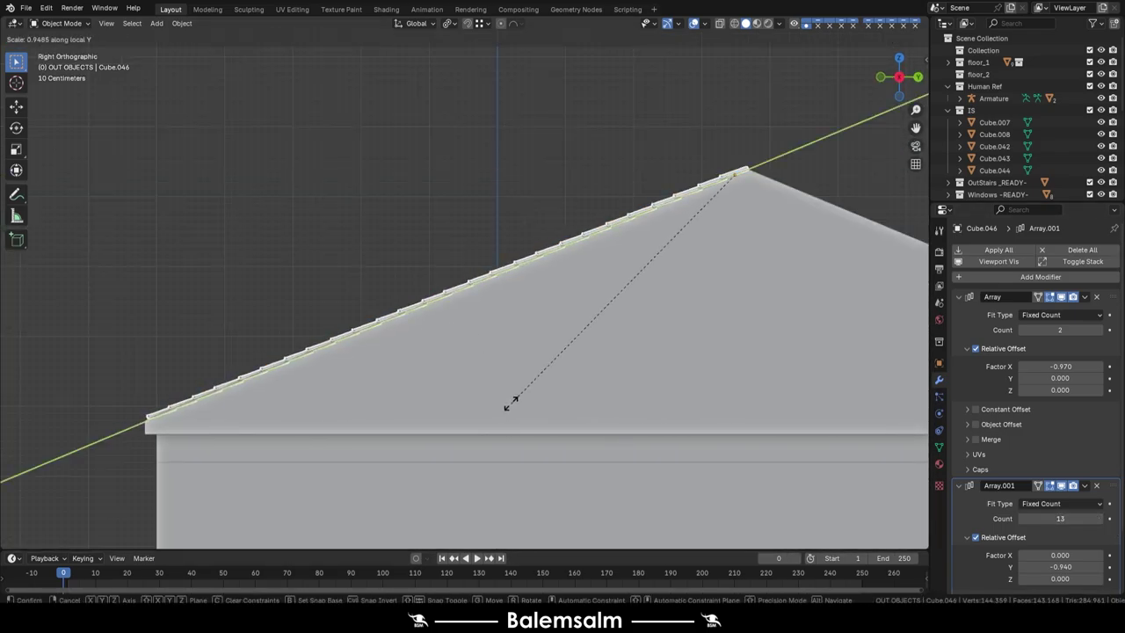
{"action": "left_click", "coordinate": [510, 402]}
{"action": "middle_click_drag", "start_coordinate": [509, 402], "coordinate": [571, 334]}
{"action": "scroll", "coordinate": [613, 346], "scroll_direction": "up", "scroll_amount": 5}
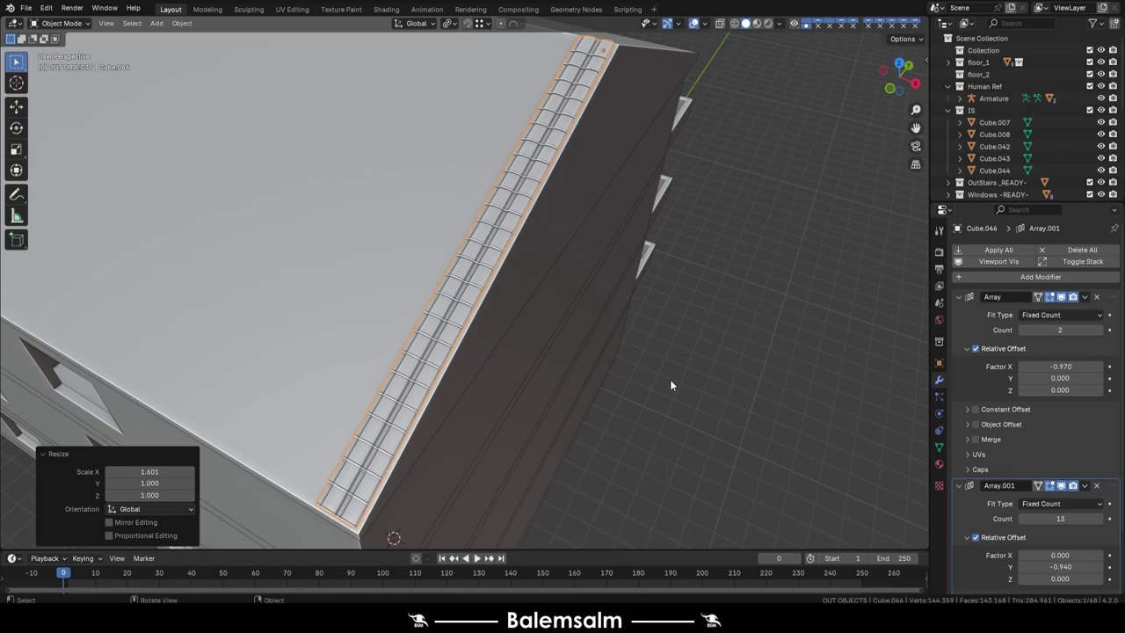
{"action": "scroll", "coordinate": [670, 384], "scroll_direction": "down", "scroll_amount": 5}
{"action": "left_click_drag", "start_coordinate": [1059, 329], "coordinate": [1066, 306]}
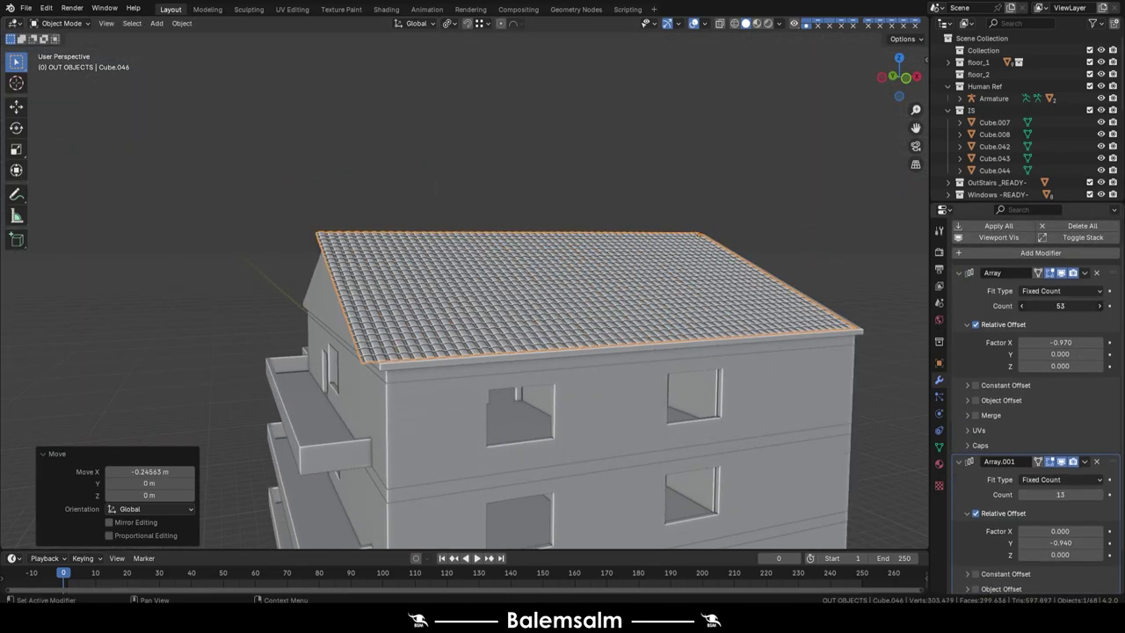
Review the tiled roof from above and save the building file.
{"action": "mouse_move", "coordinate": [616, 334]}
{"action": "middle_mouse_down"}
{"action": "mouse_move", "coordinate": [668, 284]}
{"action": "mouse_move", "coordinate": [519, 306]}
{"action": "mouse_move", "coordinate": [397, 298]}
{"action": "middle_mouse_up"}
{"action": "right_click", "coordinate": [668, 284]}
{"action": "scroll", "coordinate": [398, 303], "scroll_direction": "down", "scroll_amount": 6}
{"action": "key", "text": "ctrl+s"}
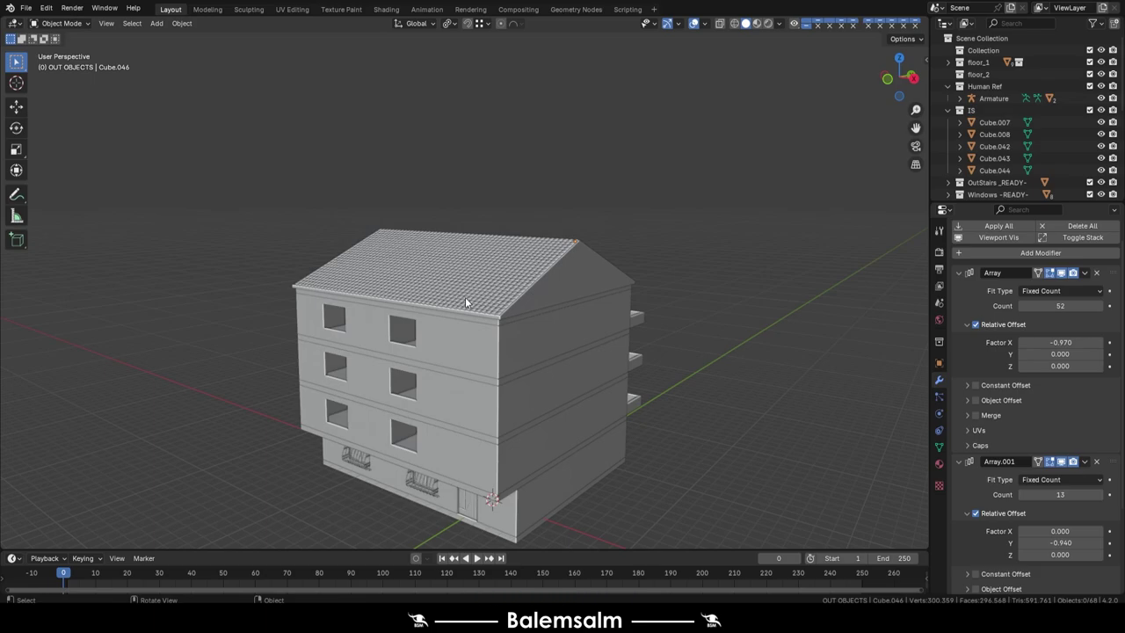
Raise the gable's apex vertices along Z to meet the roof ridge.
{"action": "left_click", "coordinate": [600, 295]}
{"action": "scroll", "coordinate": [593, 277], "scroll_direction": "up", "scroll_amount": 3}
{"action": "scroll", "coordinate": [580, 255], "scroll_direction": "up", "scroll_amount": 3}
{"action": "key", "text": "Tab"}
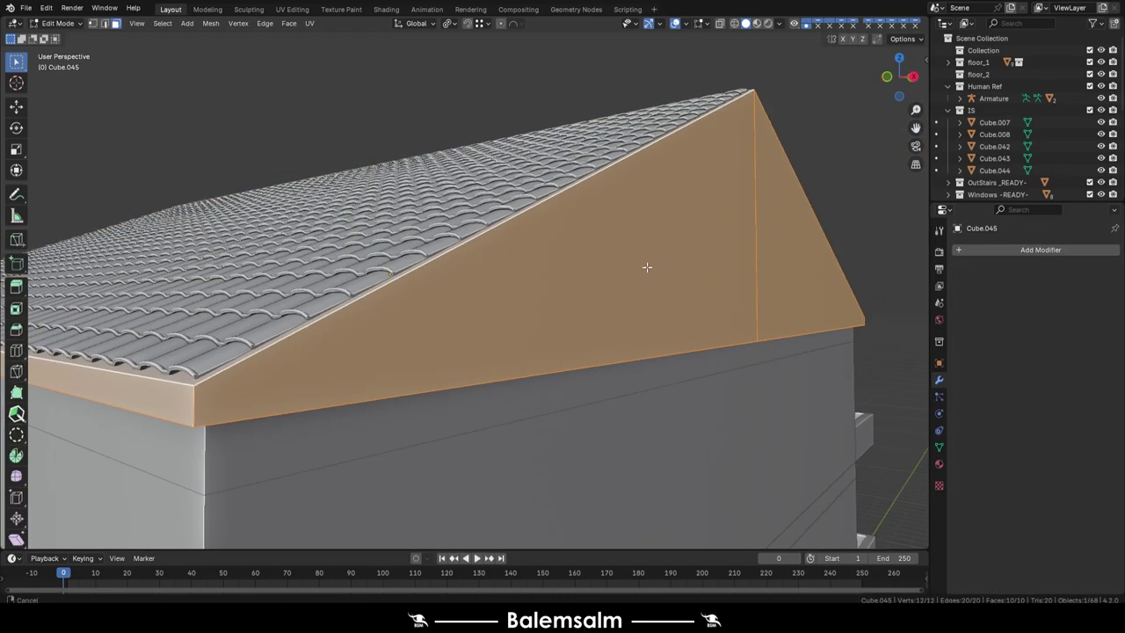
{"action": "key", "text": "1"}
{"action": "key", "text": "alt+a"}
{"action": "key", "text": "KP_3"}
{"action": "left_click_drag", "start_coordinate": [354, 191], "coordinate": [402, 244]}
{"action": "key", "text": "g"}
{"action": "key", "text": "z"}
{"action": "left_click", "coordinate": [562, 219]}
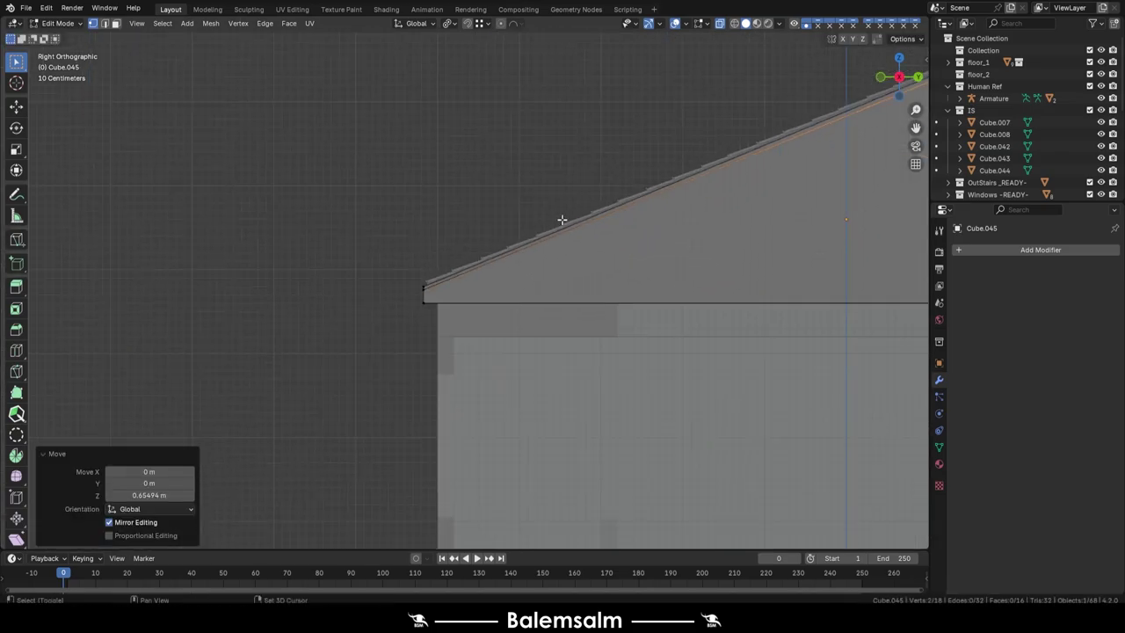
Push the gable's eave vertices outward to match the roof overhang.
{"action": "scroll", "coordinate": [562, 219], "scroll_direction": "down", "scroll_amount": 3}
{"action": "scroll", "coordinate": [553, 234], "scroll_direction": "up", "scroll_amount": 3}
{"action": "scroll", "coordinate": [497, 351], "scroll_direction": "up", "scroll_amount": 3}
{"action": "left_click", "coordinate": [335, 492]}
{"action": "key", "text": "g"}
{"action": "key", "text": "z"}
{"action": "key", "text": "z"}
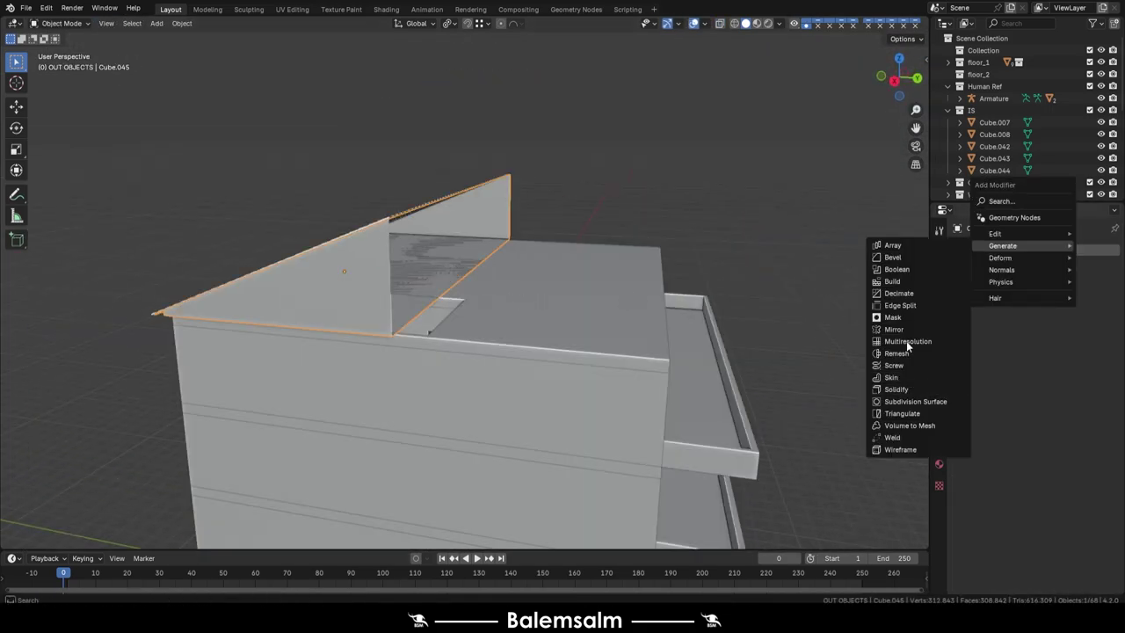
Add a Y-axis Mirror modifier using Cube.044 and save the file.
{"action": "left_click", "coordinate": [893, 329]}
{"action": "left_click", "coordinate": [1089, 314]}
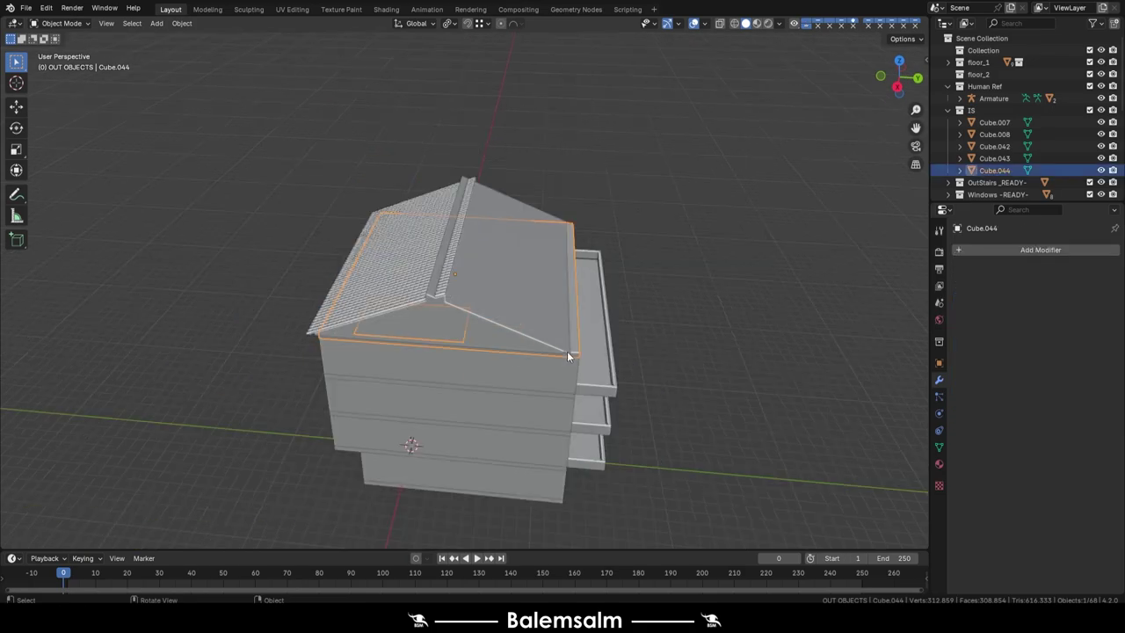
{"action": "scroll", "coordinate": [566, 355], "scroll_direction": "up", "scroll_amount": 4}
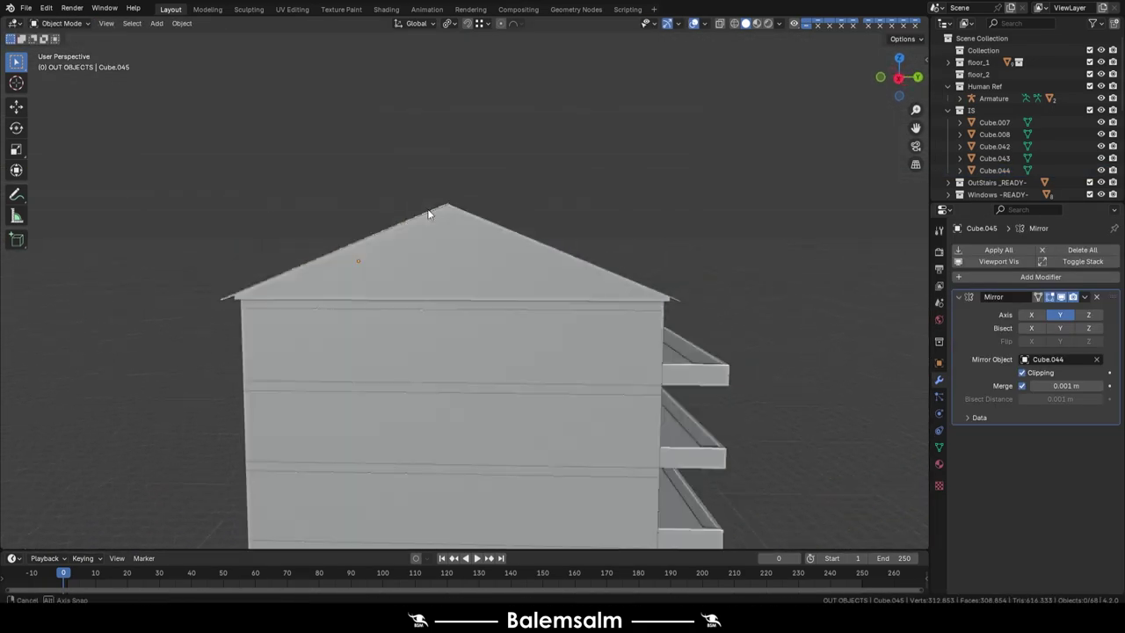
{"action": "mouse_move", "coordinate": [429, 215]}
{"action": "middle_mouse_down"}
{"action": "mouse_move", "coordinate": [432, 166]}
{"action": "mouse_move", "coordinate": [530, 282]}
{"action": "middle_mouse_up"}
{"action": "key", "text": "ctrl+s"}
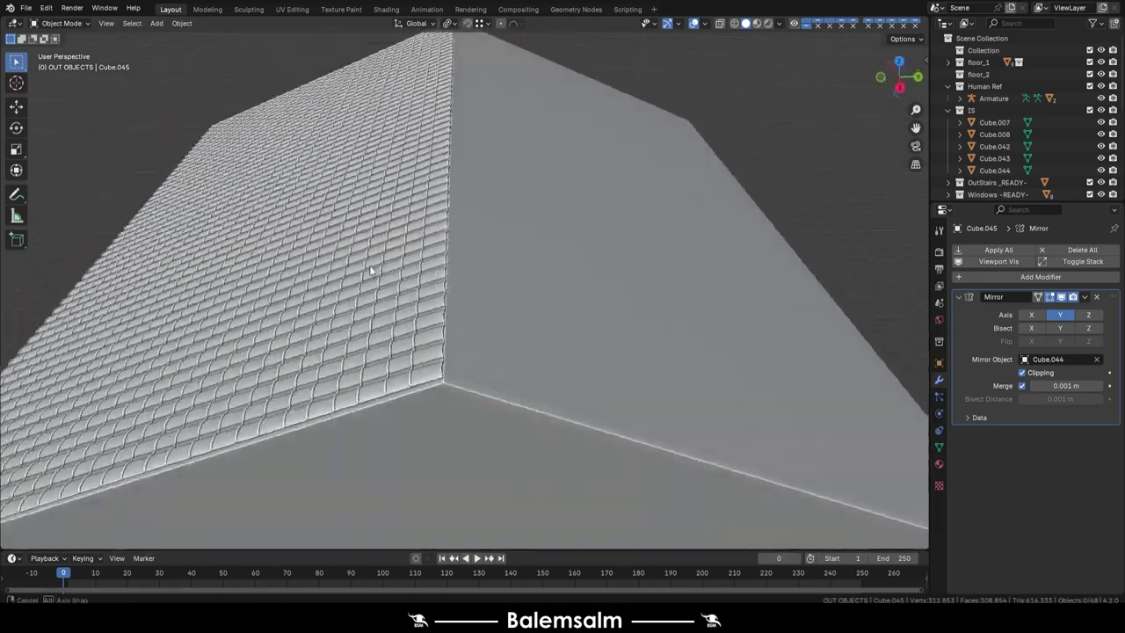
{"action": "key", "text": "shift+a"}
Add a cylinder and rotate it 90° on Y so it lies horizontally.
{"action": "left_click", "coordinate": [525, 244]}
{"action": "key", "text": "g"}
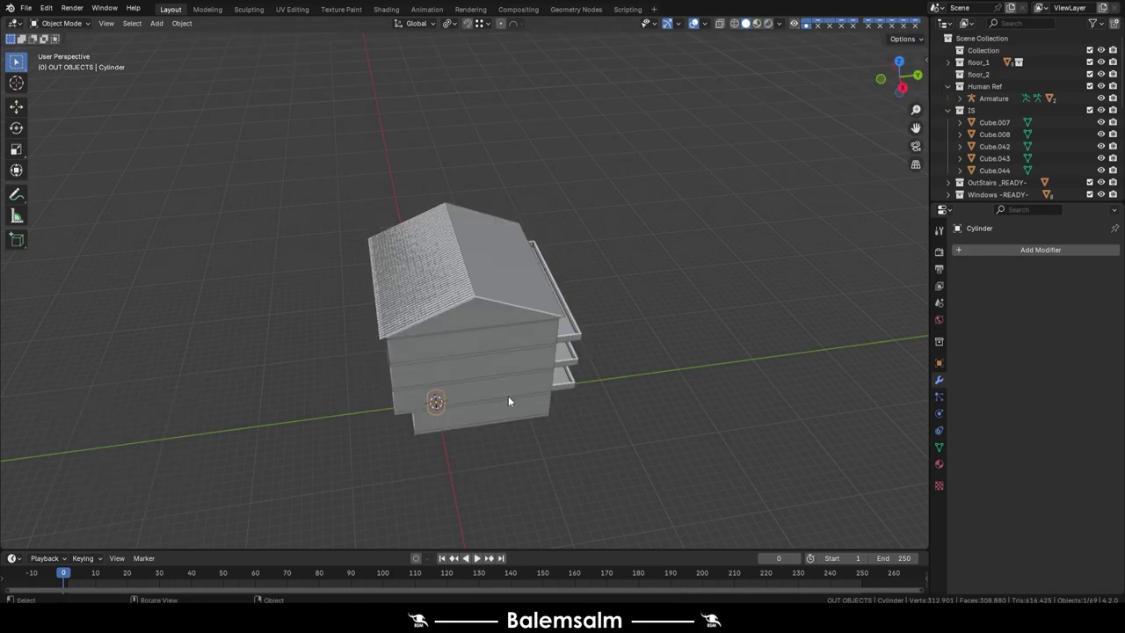
{"action": "key", "text": "r"}
{"action": "key", "text": "y"}
{"action": "key", "text": "9"}
{"action": "key", "text": "0"}
{"action": "key", "text": "Return"}
Move the cylinder onto the roof ridge and scale it to 0.102.
{"action": "key", "text": "KP_3"}
{"action": "key", "text": "g"}
{"action": "scroll", "coordinate": [488, 203], "scroll_direction": "up", "scroll_amount": 5}
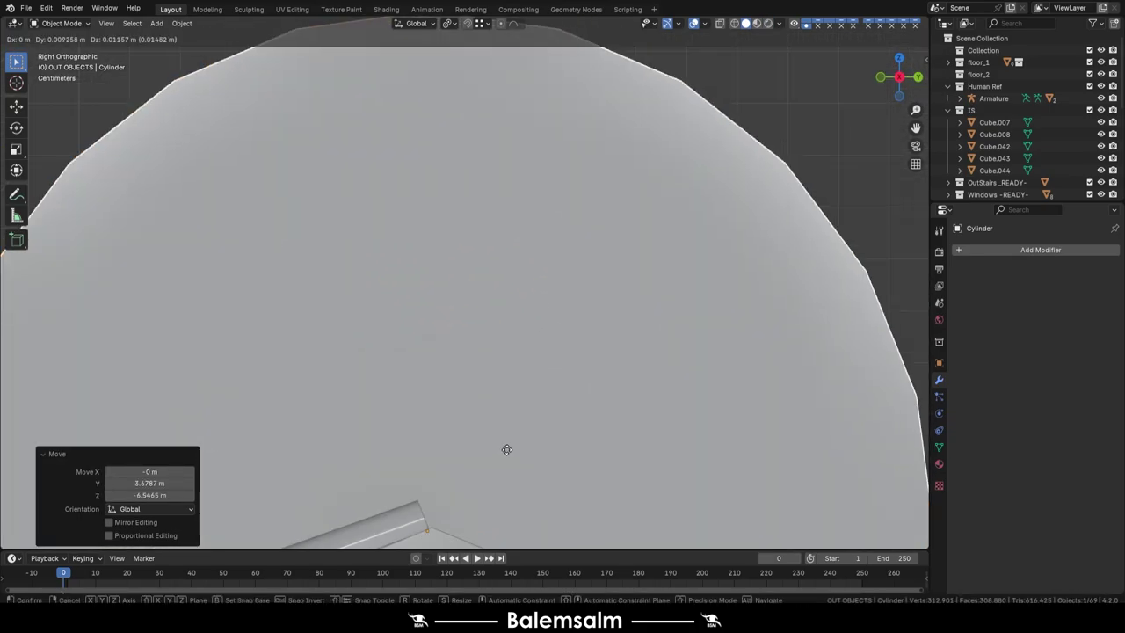
{"action": "scroll", "coordinate": [507, 452], "scroll_direction": "down", "scroll_amount": 3}
{"action": "key", "text": "Tab"}
{"action": "key", "text": "s"}
{"action": "left_click", "coordinate": [464, 392]}
{"action": "middle_click_drag", "start_coordinate": [464, 392], "coordinate": [447, 295]}
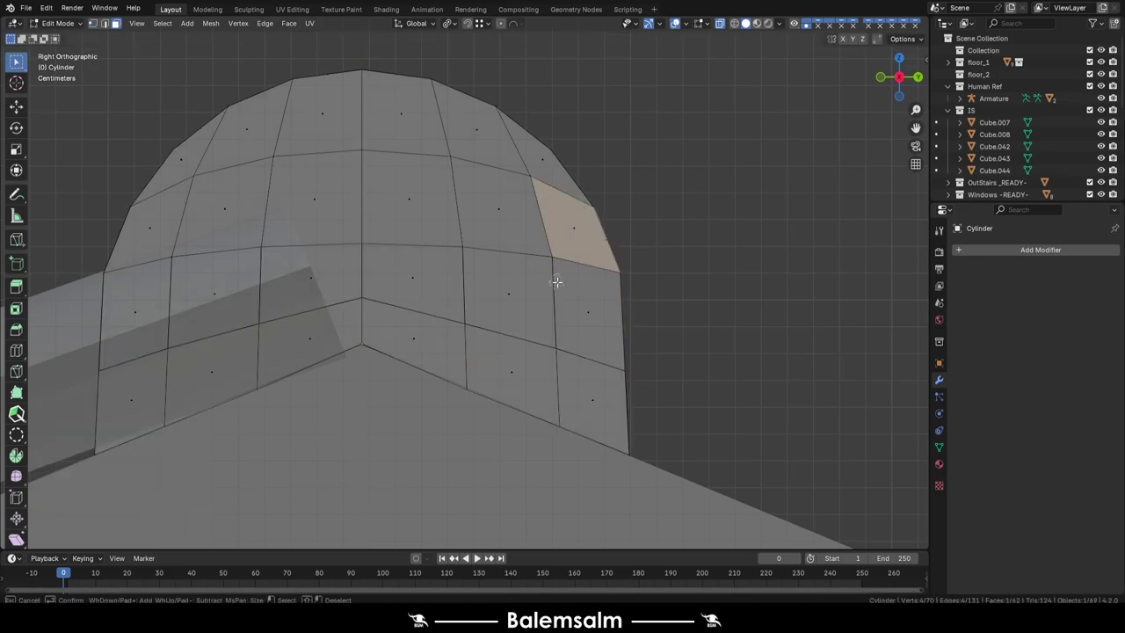
Select the faces across the cylinder's dome end and inset them.
{"action": "mouse_move", "coordinate": [556, 281]}
{"action": "left_mouse_down"}
{"action": "mouse_move", "coordinate": [507, 348]}
{"action": "mouse_move", "coordinate": [319, 325]}
{"action": "mouse_move", "coordinate": [138, 397]}
{"action": "left_mouse_up"}
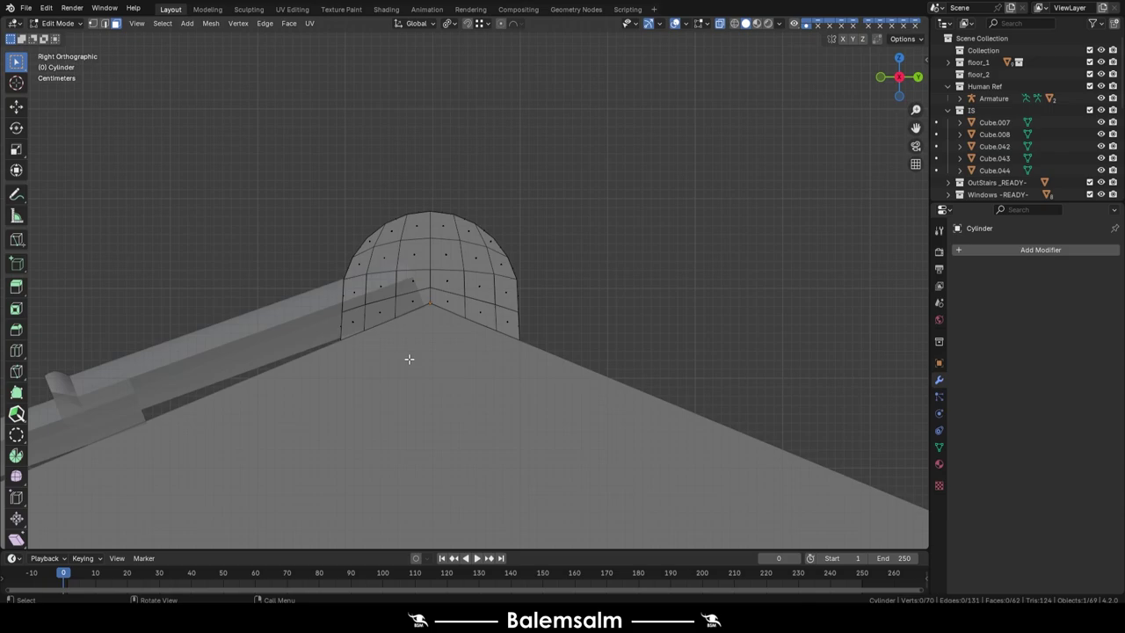
{"action": "middle_click_drag", "start_coordinate": [409, 358], "coordinate": [411, 339]}
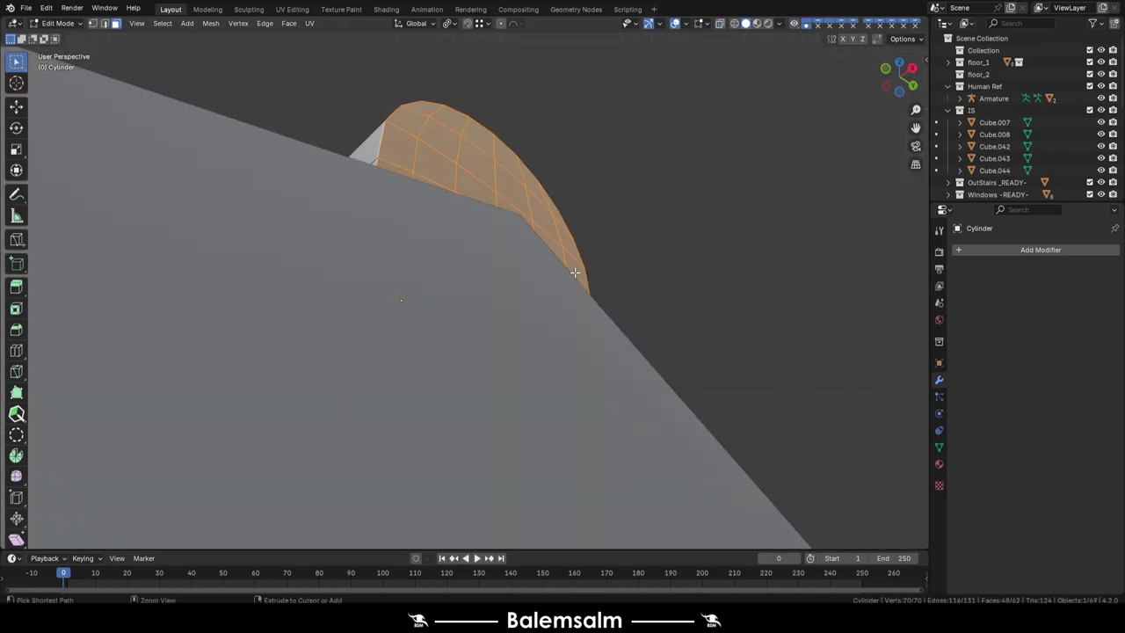
{"action": "key", "text": "i"}
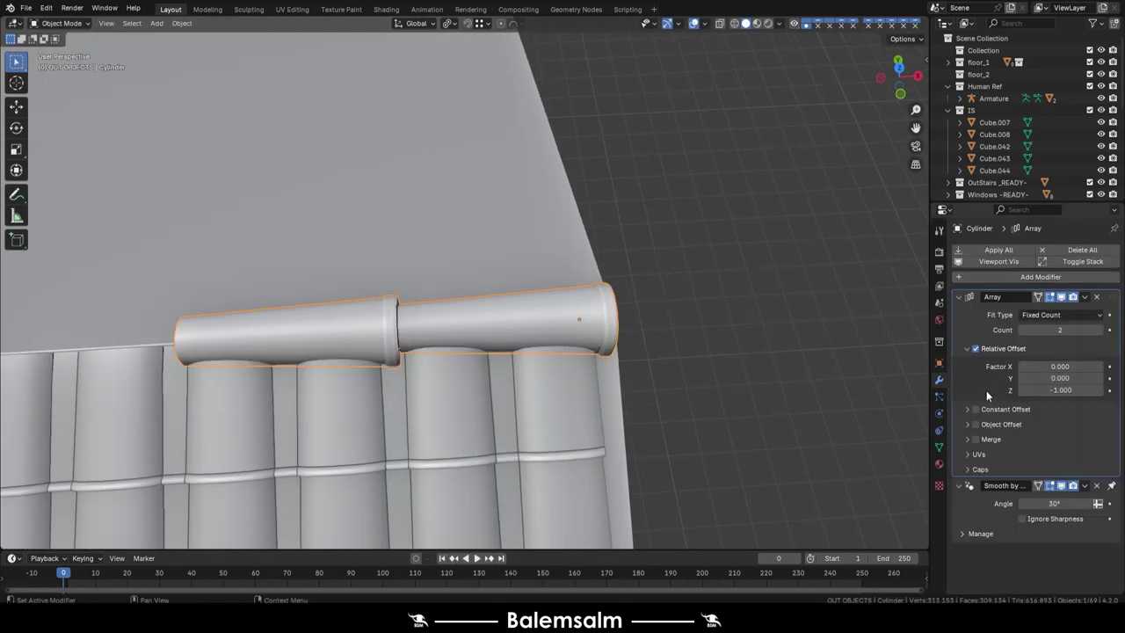
Raise the ridge cap count to 33, scale the caps on X to 0.985, and save.
{"action": "left_click_drag", "start_coordinate": [1101, 337], "coordinate": [1121, 337]}
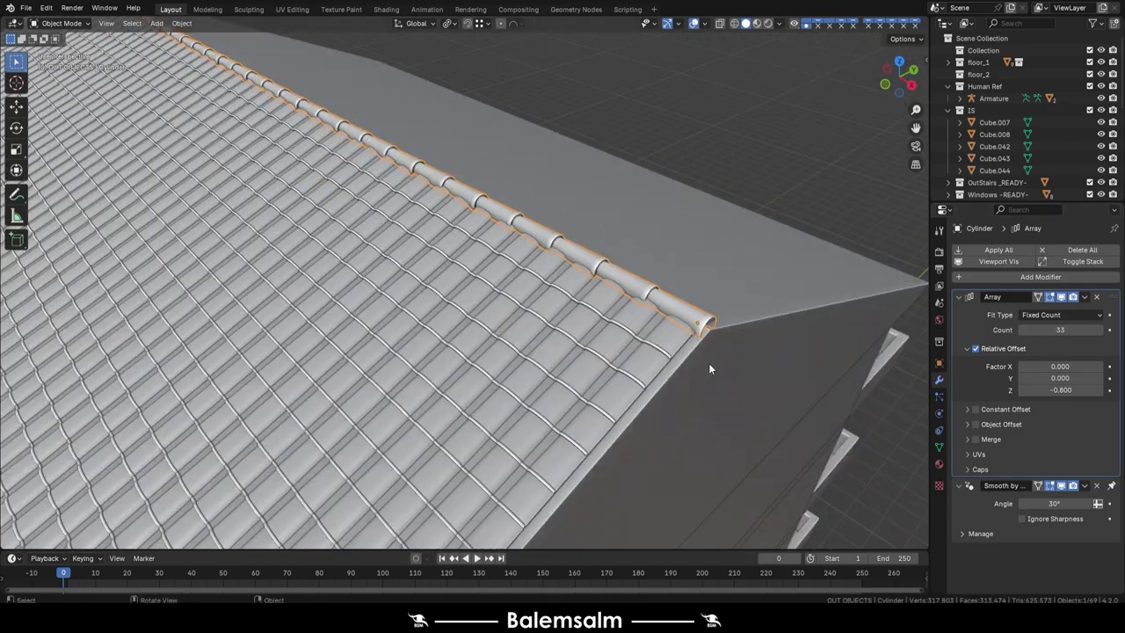
{"action": "key", "text": "s"}
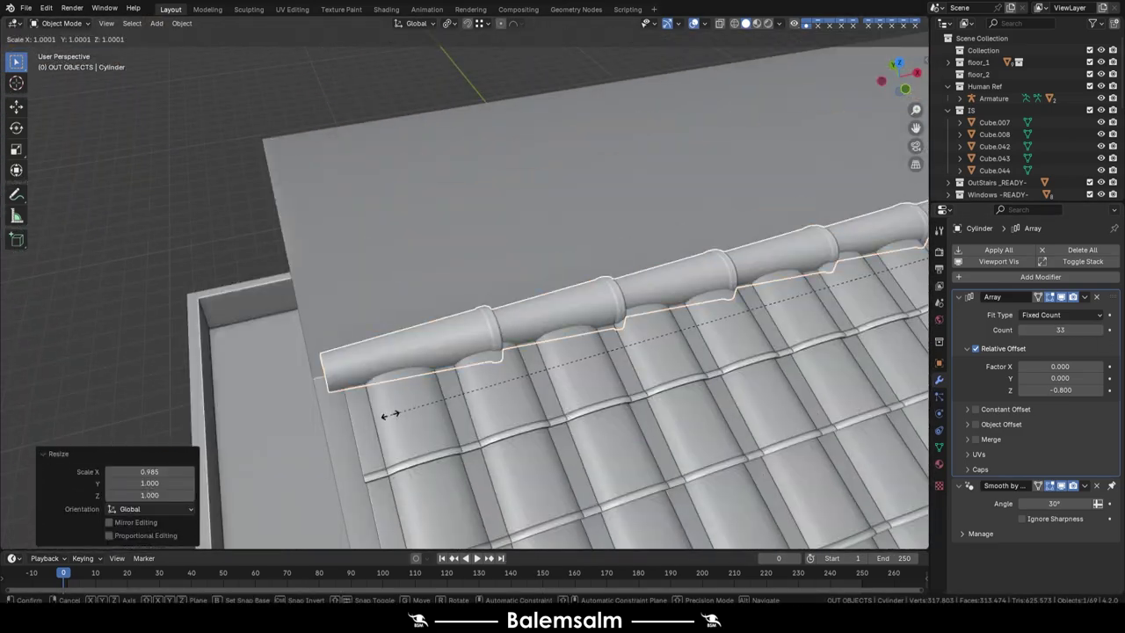
{"action": "middle_click_drag", "start_coordinate": [703, 360], "coordinate": [486, 201]}
{"action": "key", "text": "ctrl+s"}
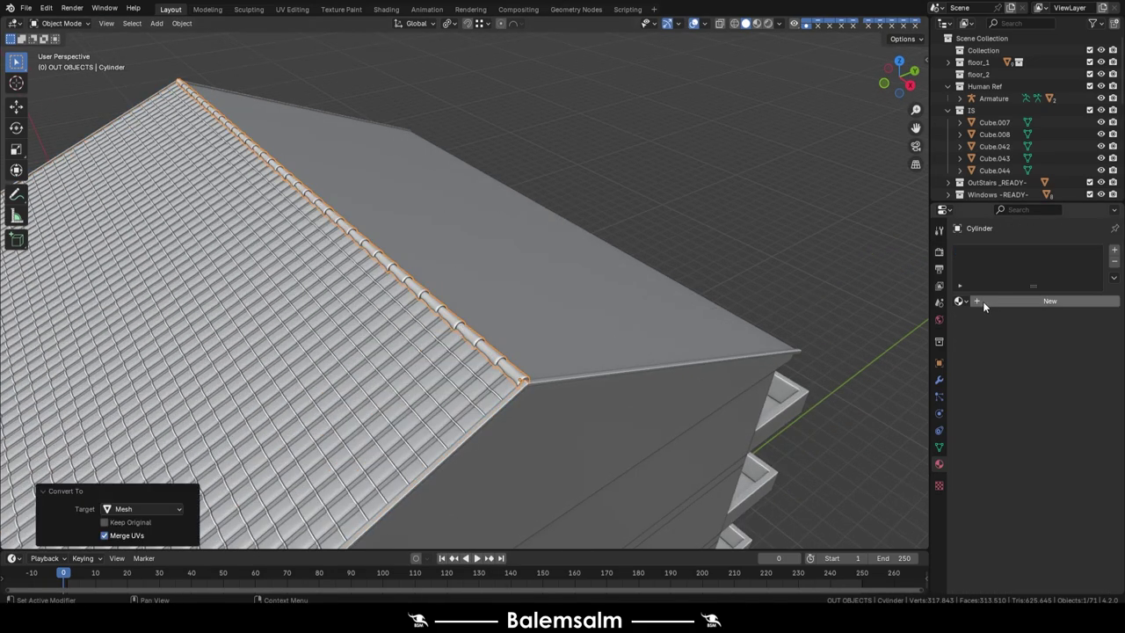
Set the tiled roof slope's origin to its geometry.
{"action": "left_click", "coordinate": [983, 300]}
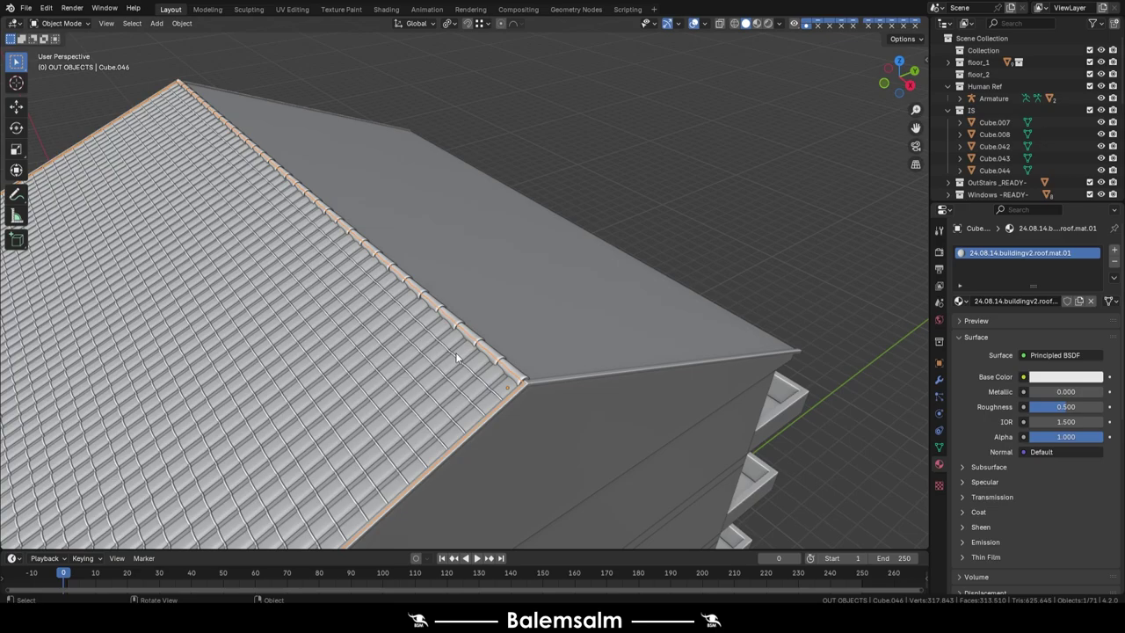
{"action": "middle_click_drag", "start_coordinate": [482, 383], "coordinate": [222, 321]}
{"action": "right_click", "coordinate": [222, 321]}
{"action": "left_click", "coordinate": [221, 320]}
Duplicate the roof slope, rotate it 180° about Z, and slide it along Y onto the opposite slope.
{"action": "key", "text": "shift+d"}
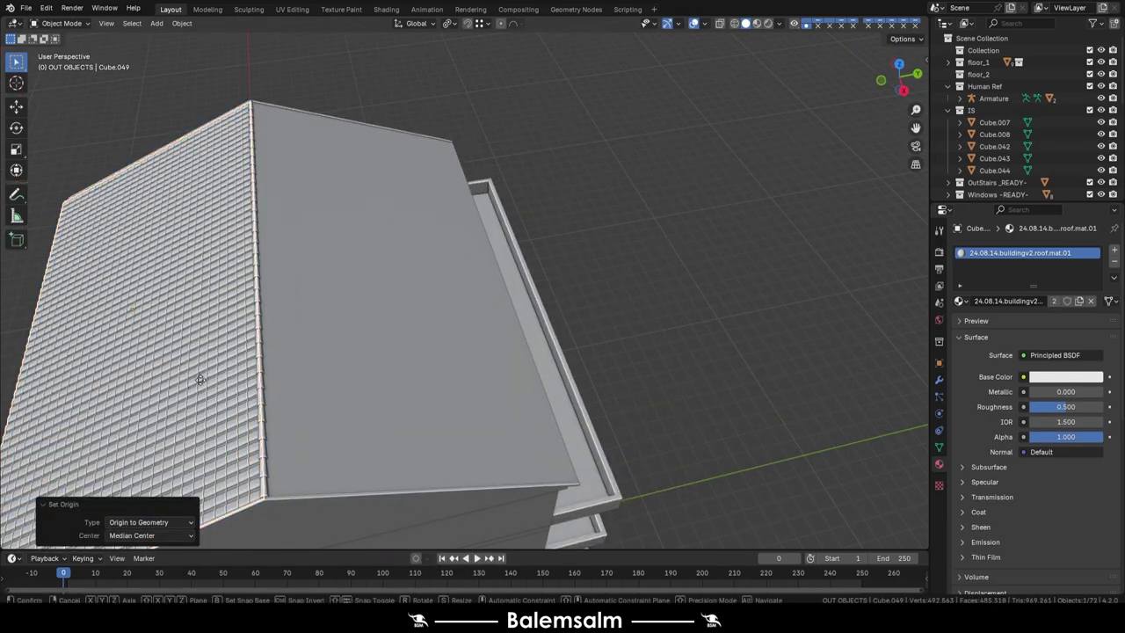
{"action": "right_click", "coordinate": [200, 380]}
{"action": "key", "text": "r"}
{"action": "key", "text": "z"}
{"action": "key", "text": "1"}
{"action": "key", "text": "8"}
{"action": "key", "text": "0"}
{"action": "key", "text": "Return"}
{"action": "key", "text": "g"}
{"action": "key", "text": "y"}
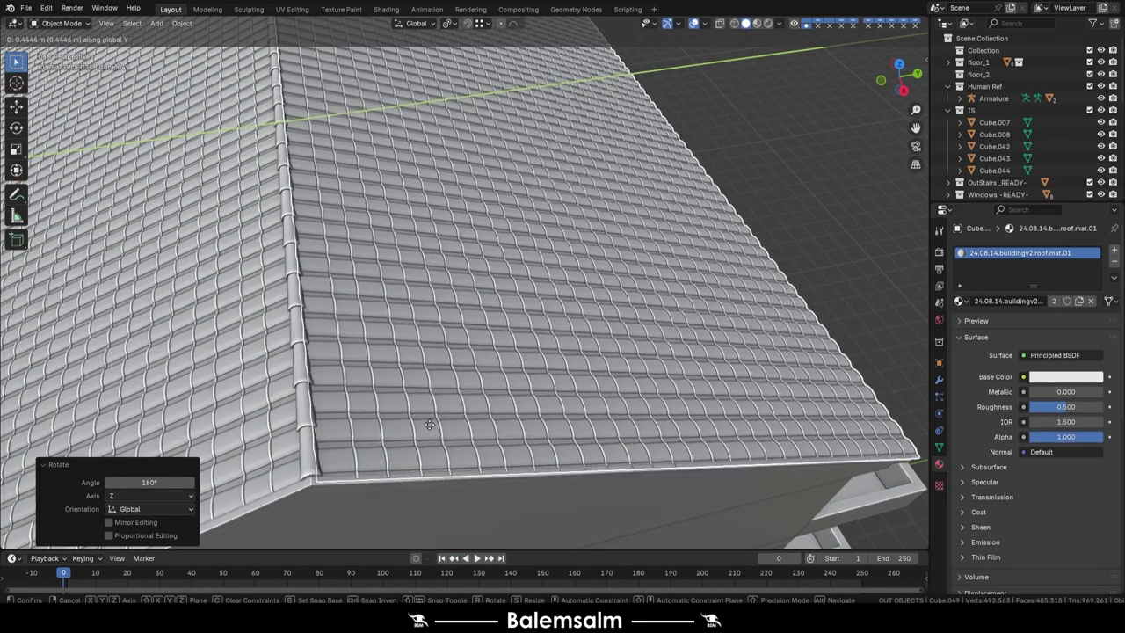
{"action": "left_click", "coordinate": [796, 199]}
Save the file as 2024.08.14.Buildingv2.002.blend.
{"action": "scroll", "coordinate": [626, 277], "scroll_direction": "down", "scroll_amount": 8}
{"action": "key", "text": "ctrl+s"}
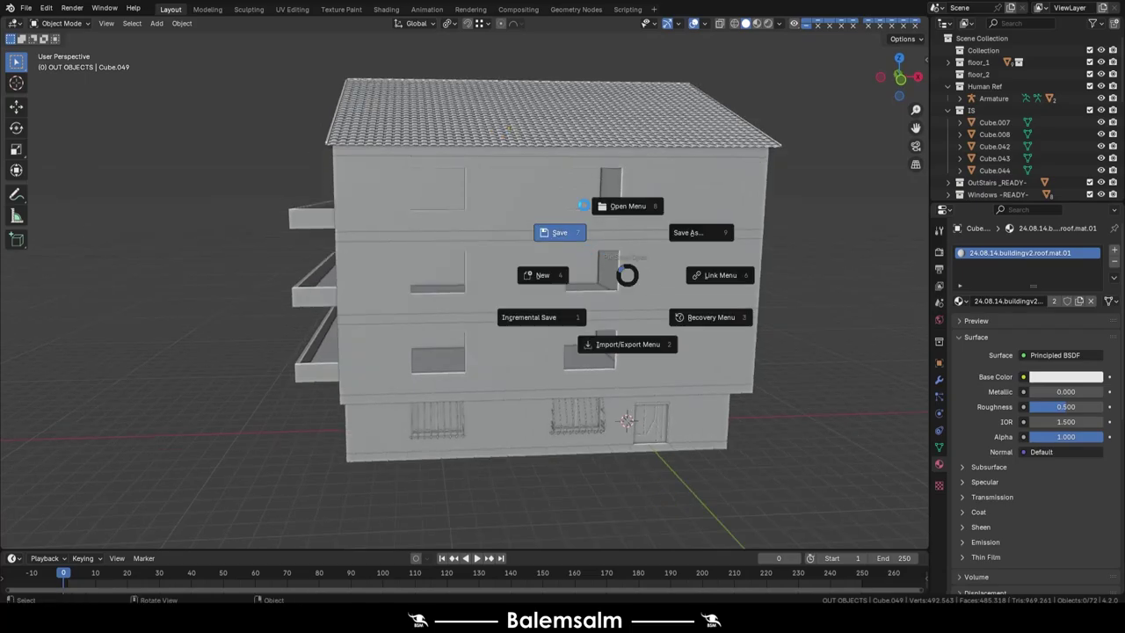
{"action": "left_click", "coordinate": [559, 232]}
Orbit around the finished roof and select the first tiled slope.
{"action": "scroll", "coordinate": [608, 260], "scroll_direction": "up", "scroll_amount": 5}
{"action": "mouse_move", "coordinate": [608, 259]}
{"action": "middle_mouse_down"}
{"action": "mouse_move", "coordinate": [593, 197]}
{"action": "mouse_move", "coordinate": [494, 348]}
{"action": "mouse_move", "coordinate": [628, 289]}
{"action": "middle_mouse_up"}
{"action": "scroll", "coordinate": [494, 348], "scroll_direction": "down", "scroll_amount": 5}
{"action": "left_click", "coordinate": [627, 289]}
{"action": "mouse_move", "coordinate": [733, 279]}
{"action": "middle_mouse_down"}
{"action": "mouse_move", "coordinate": [326, 281]}
{"action": "mouse_move", "coordinate": [392, 257]}
{"action": "mouse_move", "coordinate": [617, 325]}
{"action": "mouse_move", "coordinate": [320, 270]}
{"action": "middle_mouse_up"}
Isolate the gable roof block Cube.045 in local view and enter its mesh.
{"action": "left_click", "coordinate": [466, 295]}
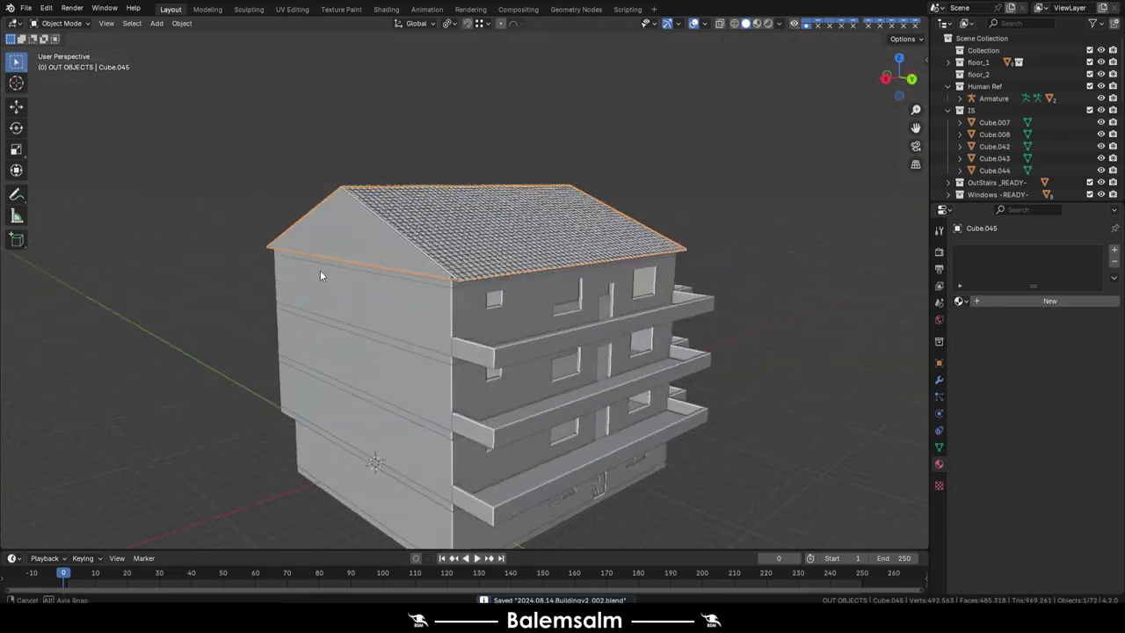
{"action": "key", "text": "KP_Divide"}
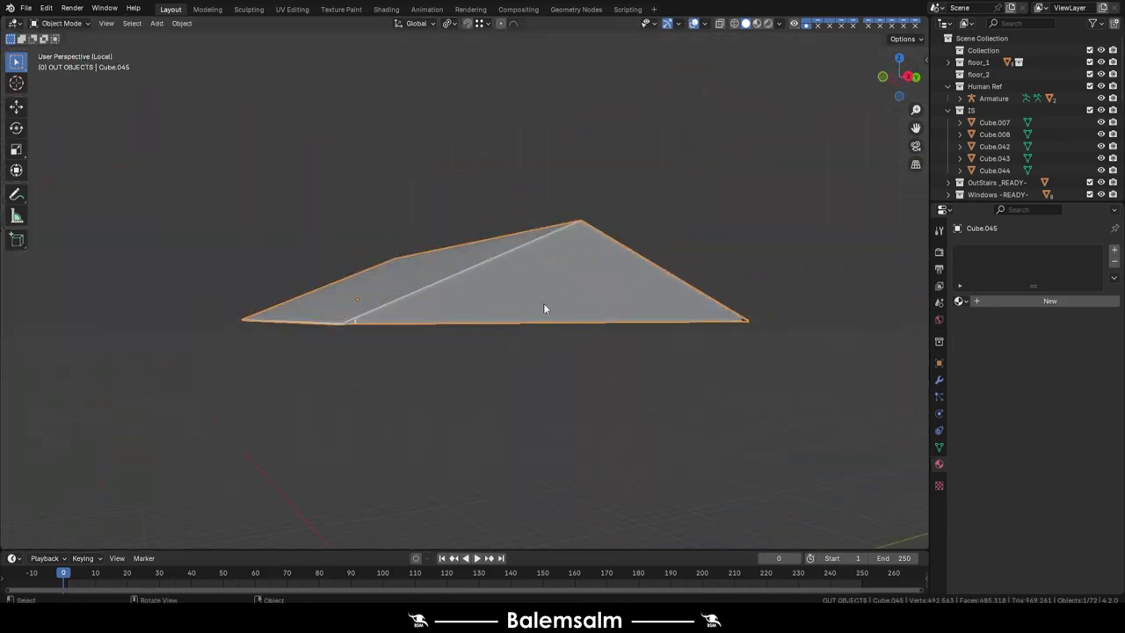
{"action": "middle_click_drag", "start_coordinate": [543, 302], "coordinate": [486, 405]}
{"action": "key", "text": "Tab"}
{"action": "key", "text": "ctrl+r"}
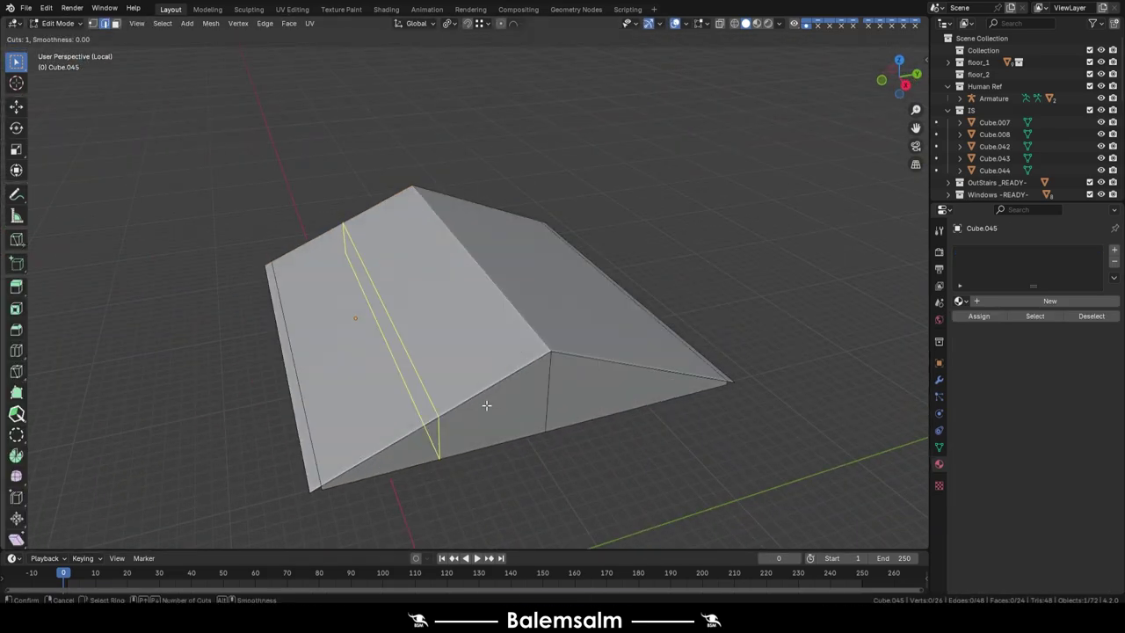
{"action": "key", "text": "Escape"}
Smart UV Project the roof's faces and check the UVs with a checker map.
{"action": "key", "text": "Tab"}
{"action": "left_click", "coordinate": [292, 8]}
{"action": "key", "text": "KP_Divide"}
{"action": "key", "text": "Tab"}
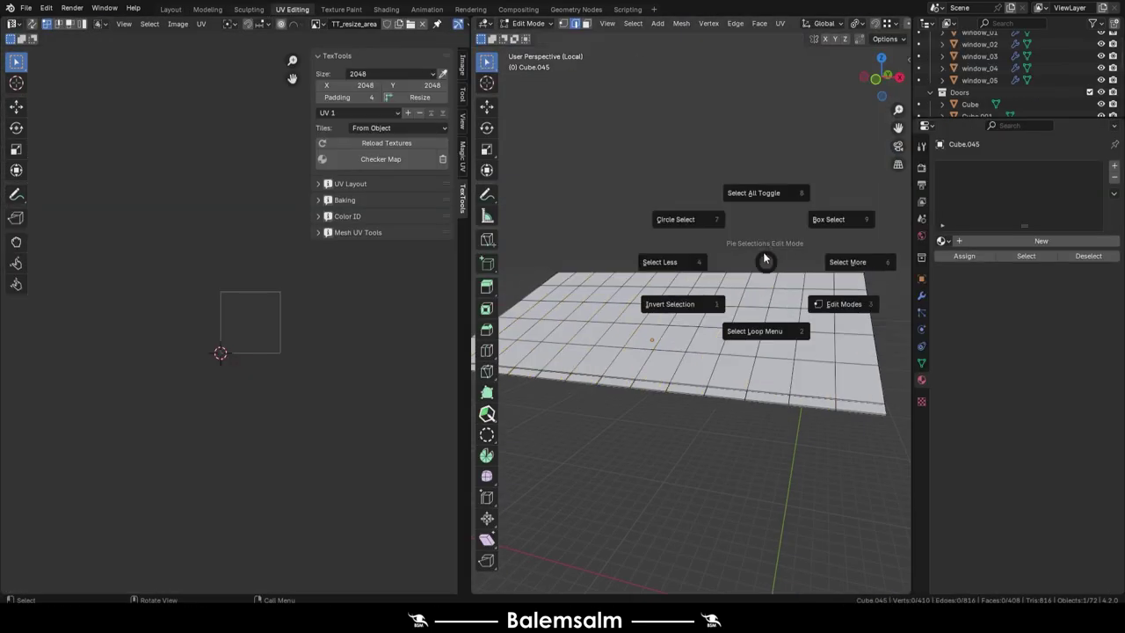
{"action": "key", "text": "u"}
{"action": "left_click", "coordinate": [413, 159]}
{"action": "middle_click_drag", "start_coordinate": [632, 352], "coordinate": [647, 252]}
{"action": "key", "text": "ctrl+z"}
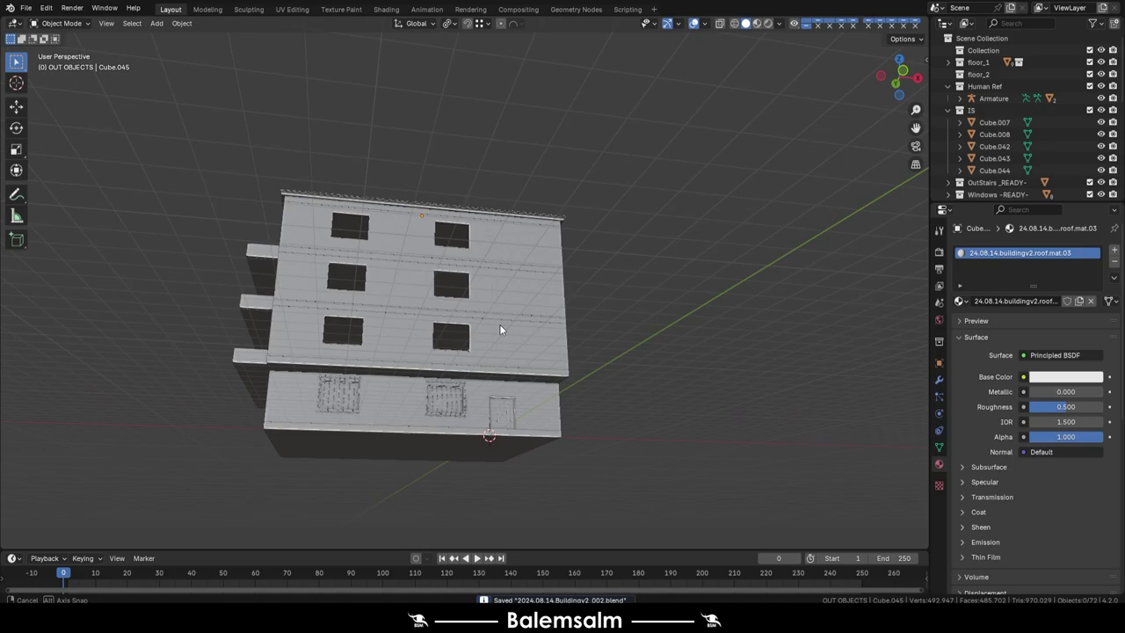
{"action": "middle_click_drag", "start_coordinate": [499, 323], "coordinate": [597, 336]}
{"action": "mouse_move", "coordinate": [586, 269]}
{"action": "middle_mouse_down"}
{"action": "mouse_move", "coordinate": [543, 372]}
{"action": "mouse_move", "coordinate": [460, 380]}
{"action": "mouse_move", "coordinate": [691, 404]}
{"action": "middle_mouse_up"}
{"action": "scroll", "coordinate": [526, 322], "scroll_direction": "up", "scroll_amount": 5}
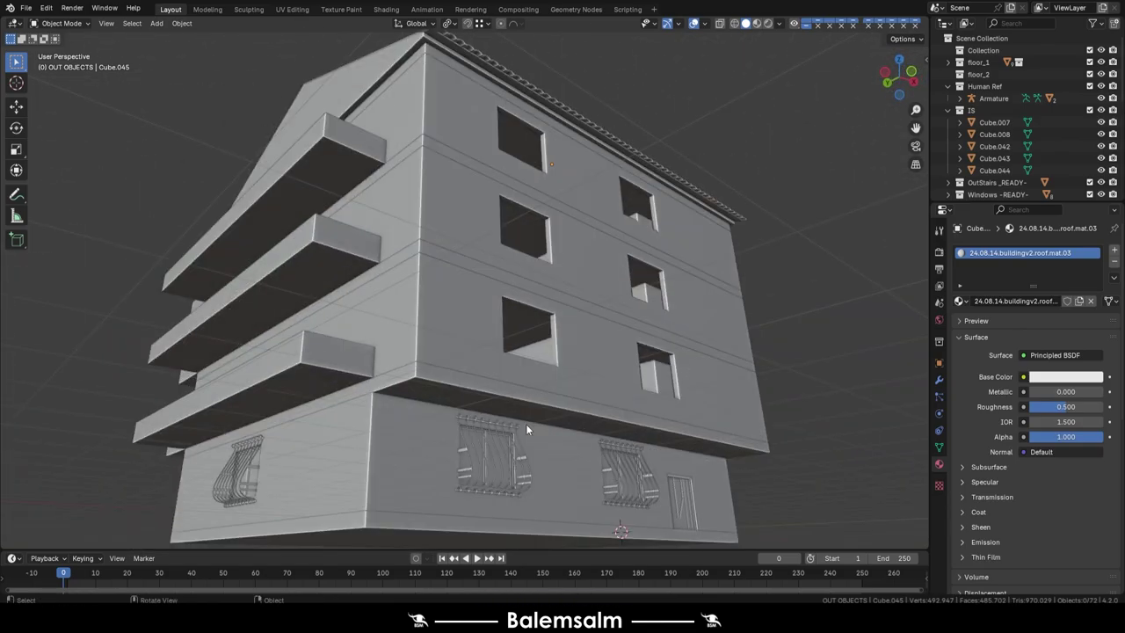
{"action": "middle_click_drag", "start_coordinate": [526, 424], "coordinate": [450, 461]}
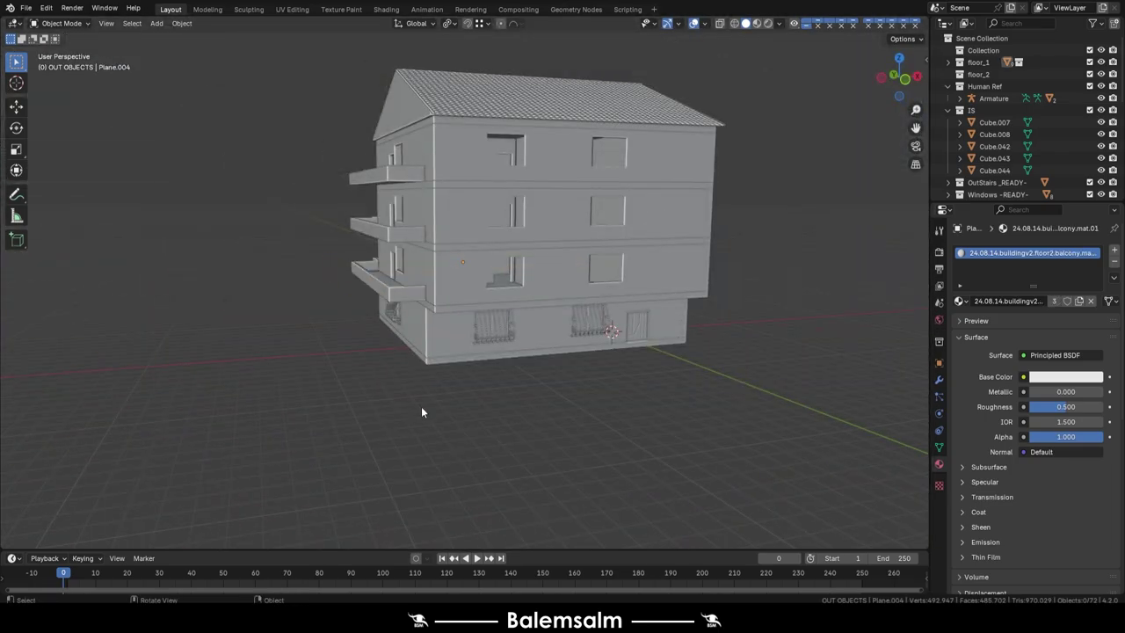
{"action": "key", "text": "ctrl+s"}
{"action": "mouse_move", "coordinate": [554, 249]}
{"action": "middle_mouse_down"}
{"action": "mouse_move", "coordinate": [689, 254]}
{"action": "mouse_move", "coordinate": [514, 324]}
{"action": "mouse_move", "coordinate": [360, 275]}
{"action": "mouse_move", "coordinate": [398, 330]}
{"action": "middle_mouse_up"}
{"action": "mouse_move", "coordinate": [514, 305]}
{"action": "middle_mouse_down"}
{"action": "mouse_move", "coordinate": [524, 295]}
{"action": "mouse_move", "coordinate": [510, 326]}
{"action": "mouse_move", "coordinate": [478, 312]}
{"action": "middle_mouse_up"}
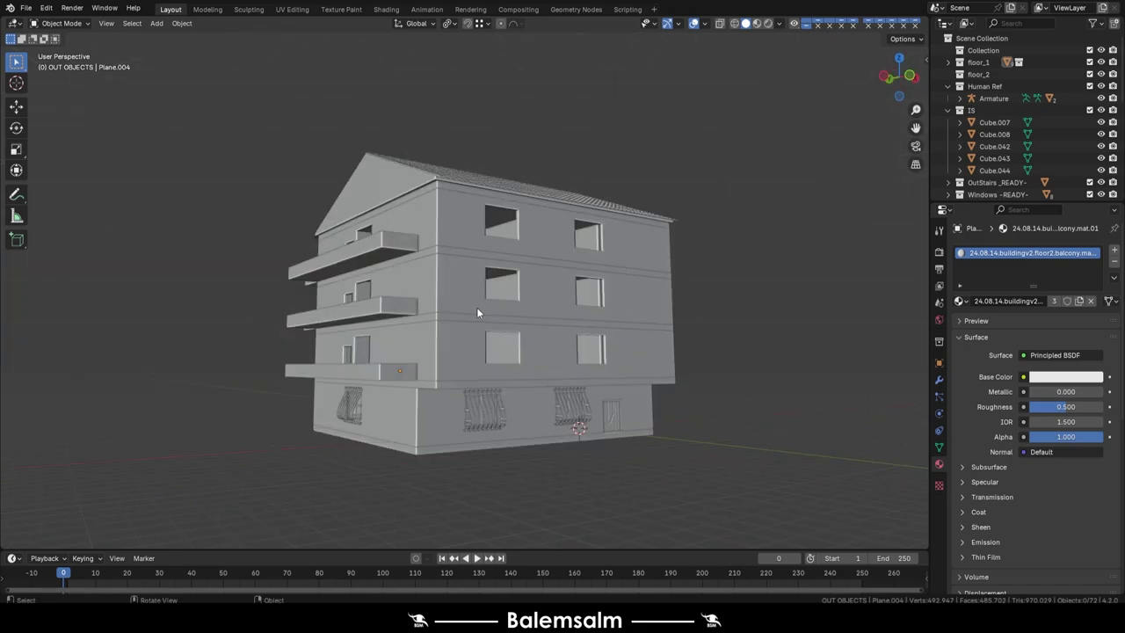
{"action": "mouse_move", "coordinate": [442, 271]}
{"action": "middle_mouse_down"}
{"action": "mouse_move", "coordinate": [498, 239]}
{"action": "mouse_move", "coordinate": [471, 208]}
{"action": "mouse_move", "coordinate": [640, 254]}
{"action": "mouse_move", "coordinate": [446, 261]}
{"action": "mouse_move", "coordinate": [379, 311]}
{"action": "mouse_move", "coordinate": [375, 345]}
{"action": "mouse_move", "coordinate": [515, 265]}
{"action": "mouse_move", "coordinate": [593, 314]}
{"action": "middle_mouse_up"}
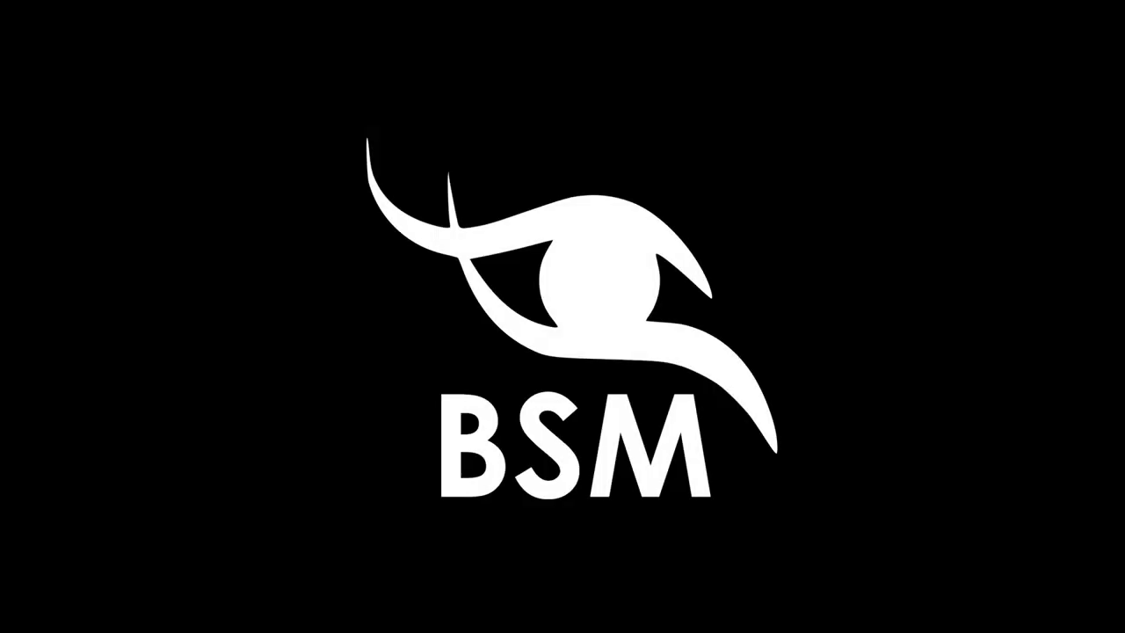